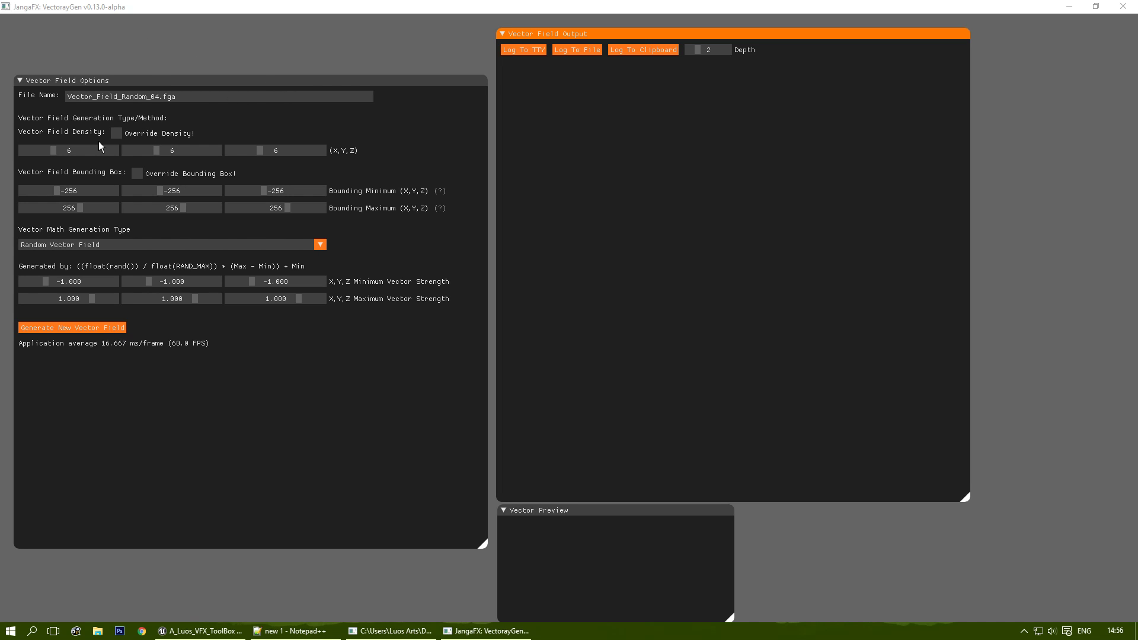
Drag the Vector Field Density sliders so X, Y and Z all read 16.
{"action": "left_click_drag", "start_coordinate": [52, 149], "coordinate": [105, 148]}
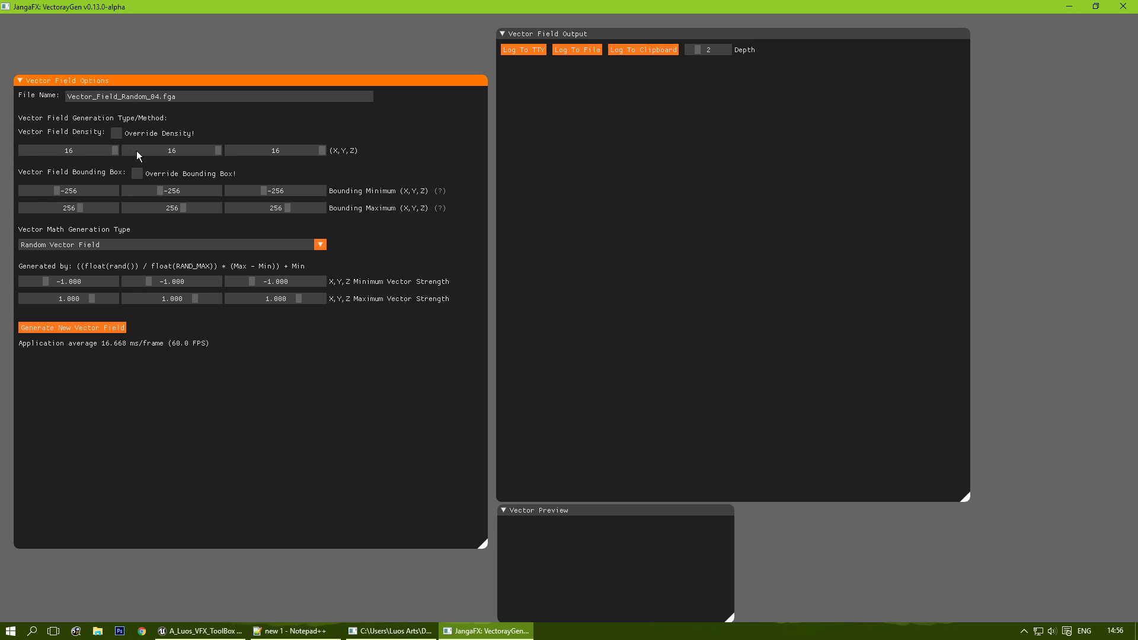
Enable Override Density at 20 and set the bounding box from -1024 to 1024.
{"action": "left_click", "coordinate": [115, 136]}
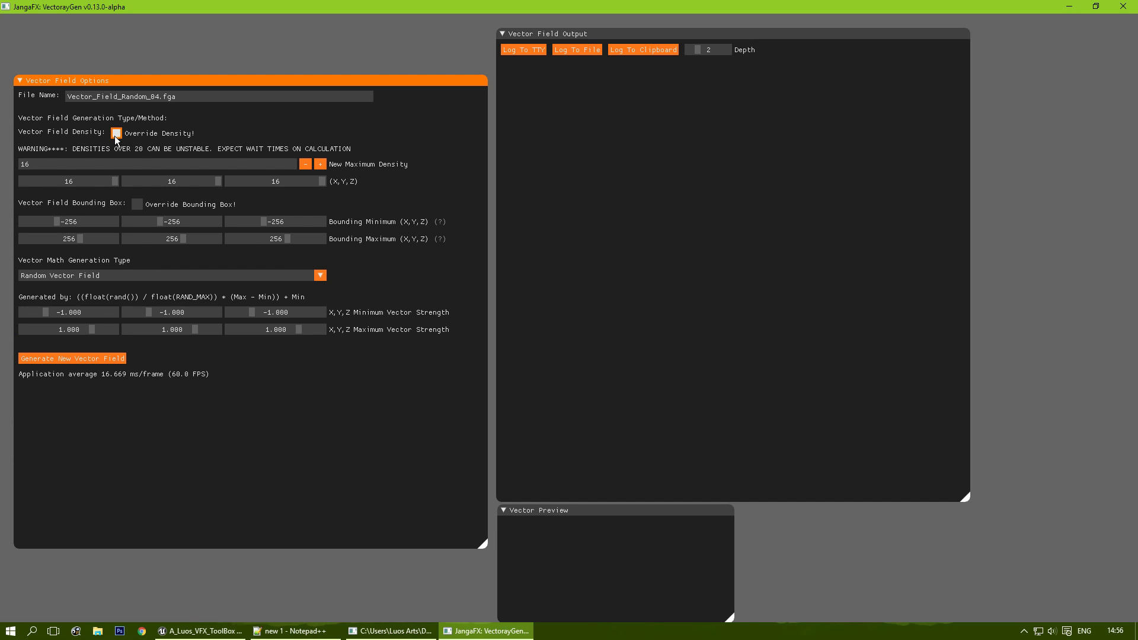
{"action": "left_click", "coordinate": [95, 164]}
{"action": "type", "text": "20"}
{"action": "left_click_drag", "start_coordinate": [55, 222], "coordinate": [6, 224]}
{"action": "left_click_drag", "start_coordinate": [187, 236], "coordinate": [294, 236]}
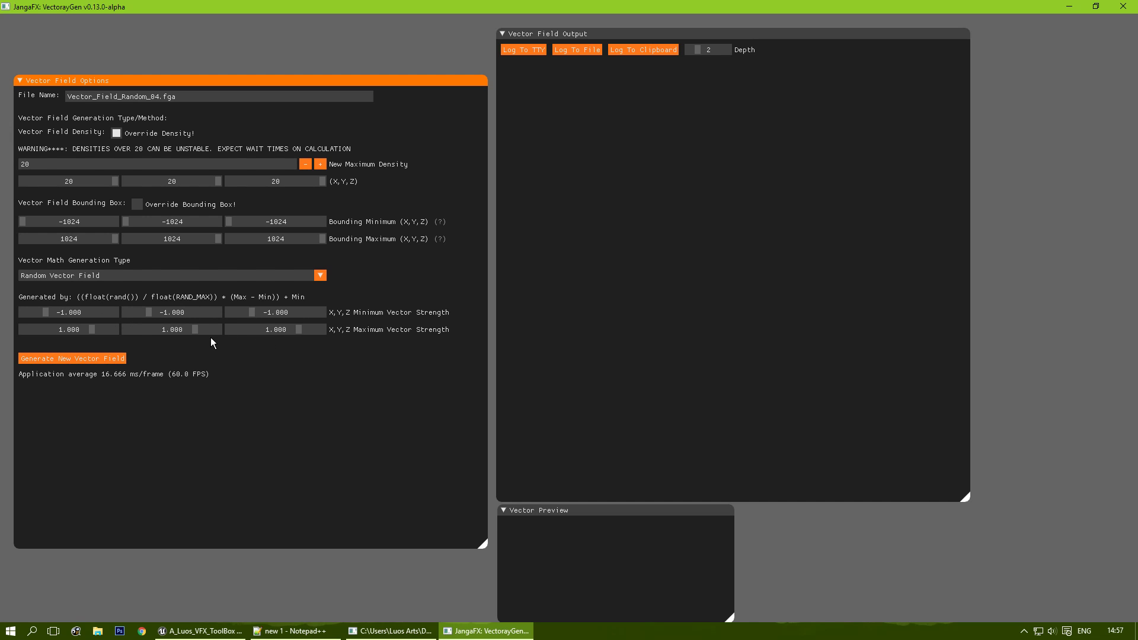
Generate the new random vector field, log it to the clipboard, and bring up Notepad++.
{"action": "left_click", "coordinate": [72, 358]}
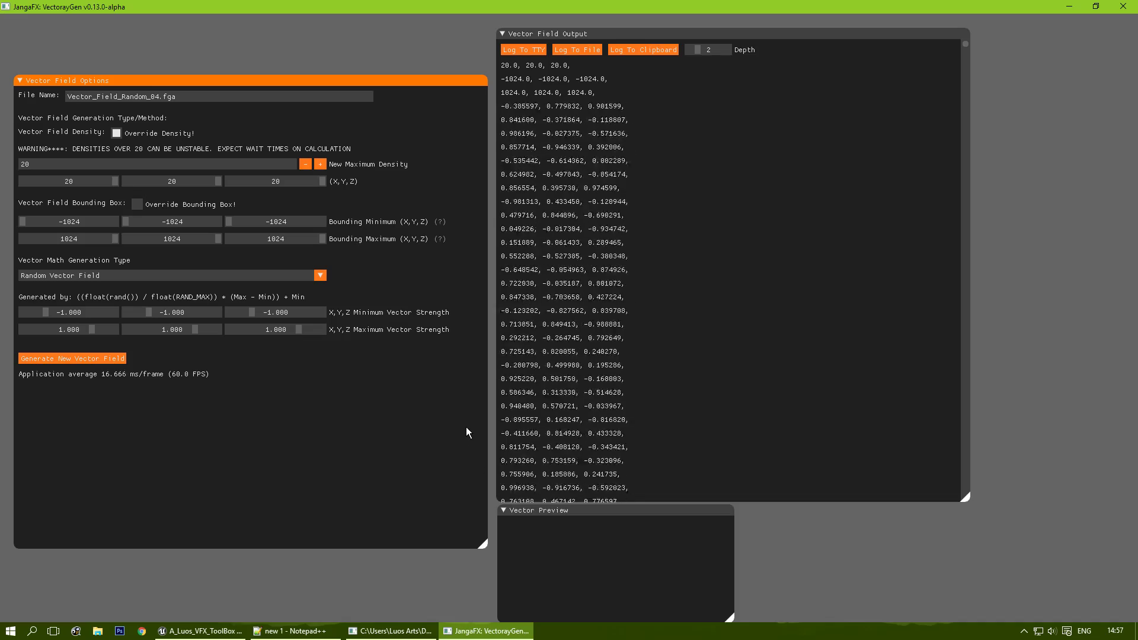
{"action": "left_click", "coordinate": [656, 50]}
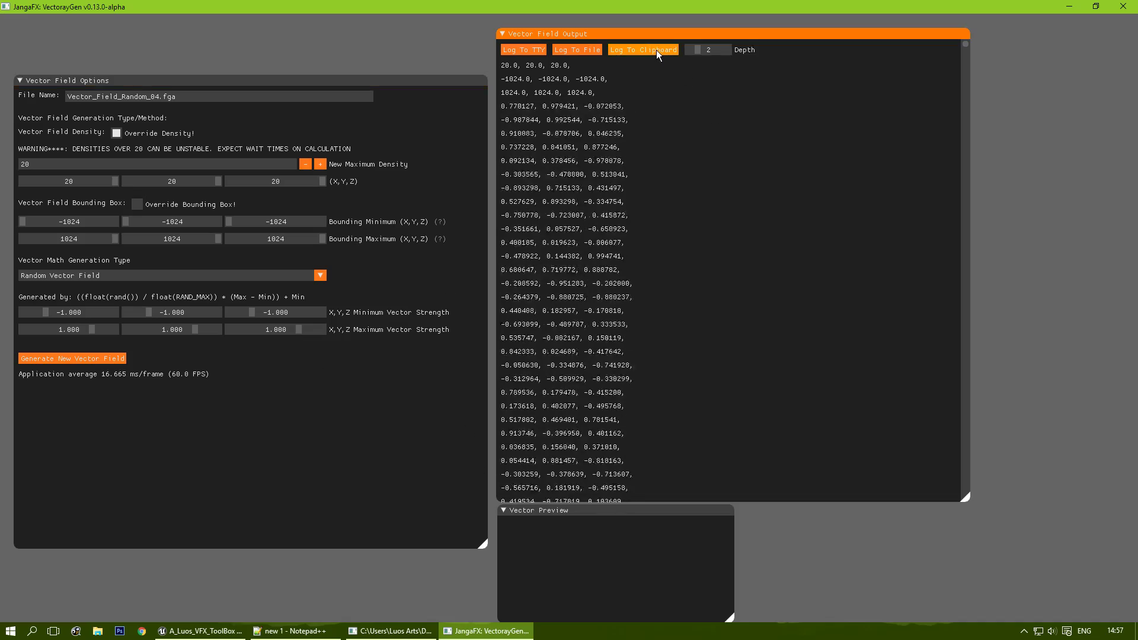
{"action": "left_click", "coordinate": [292, 631]}
Paste the vector values and save them on the Desktop as JangaFX_VfcField.FGA.
{"action": "key", "text": "ctrl+v"}
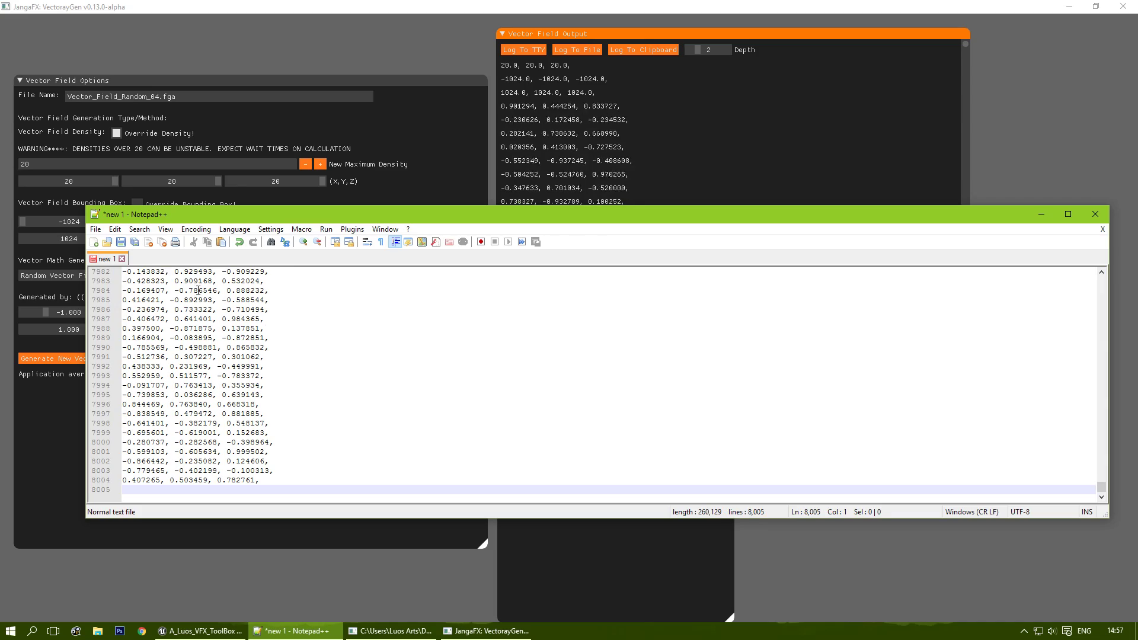
{"action": "left_click", "coordinate": [96, 230]}
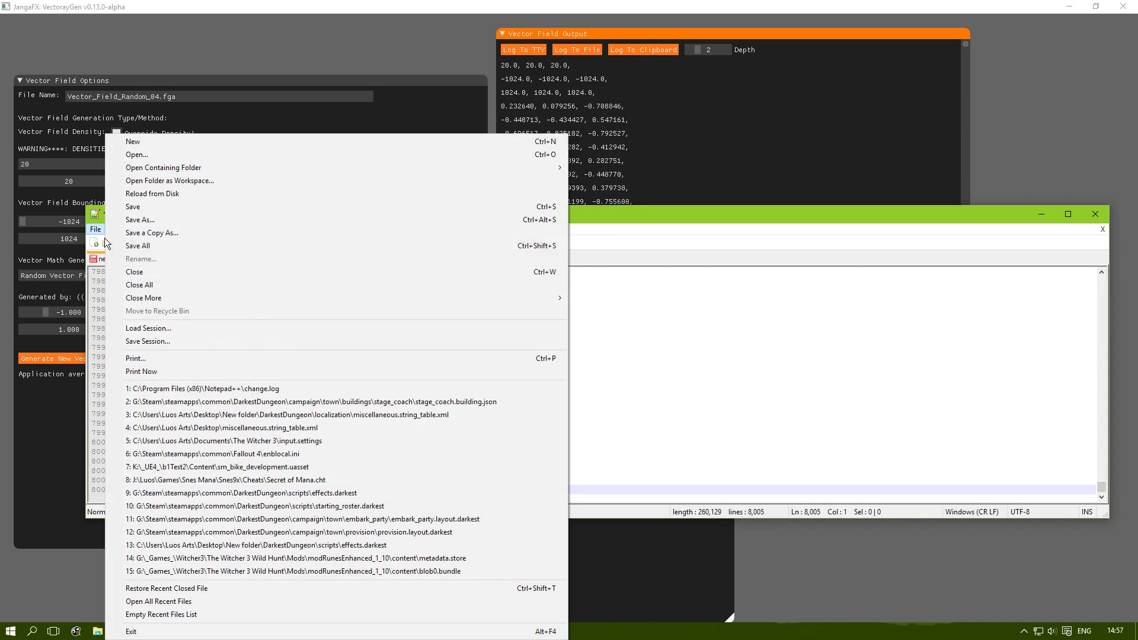
{"action": "left_click", "coordinate": [156, 220]}
{"action": "left_click", "coordinate": [451, 302]}
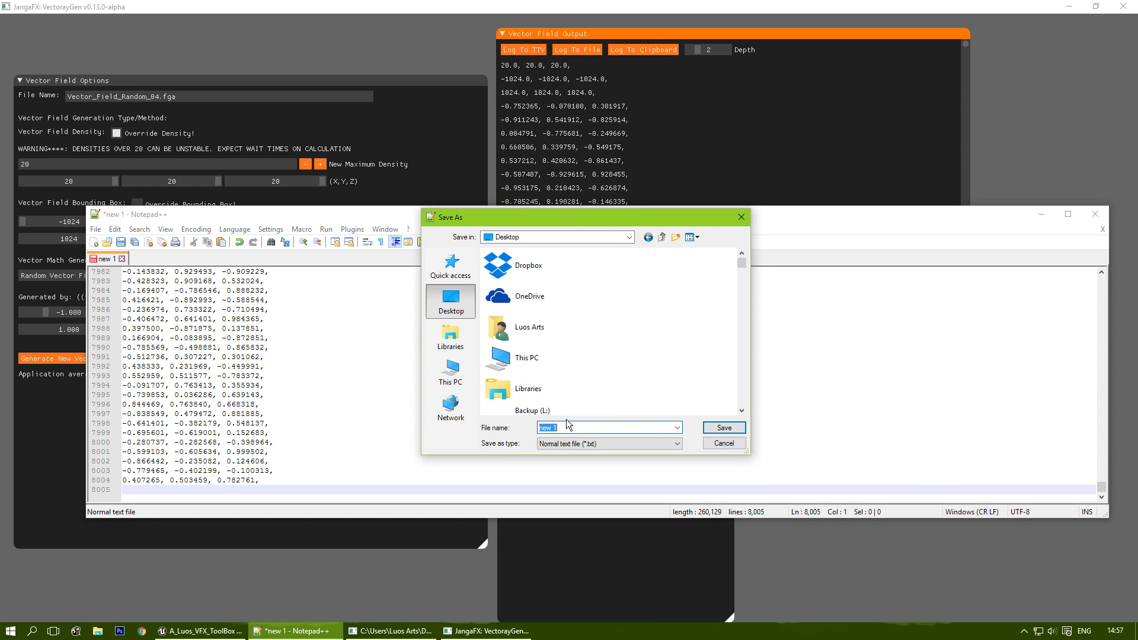
{"action": "type", "text": "JangaF"}
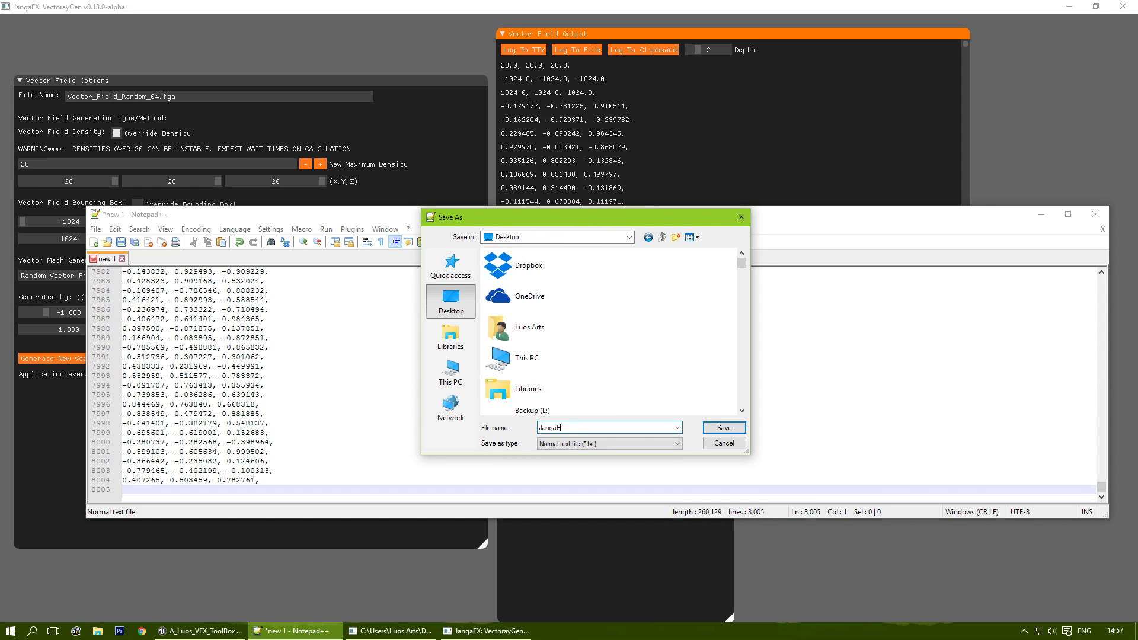
{"action": "type", "text": "X_Vfx"}
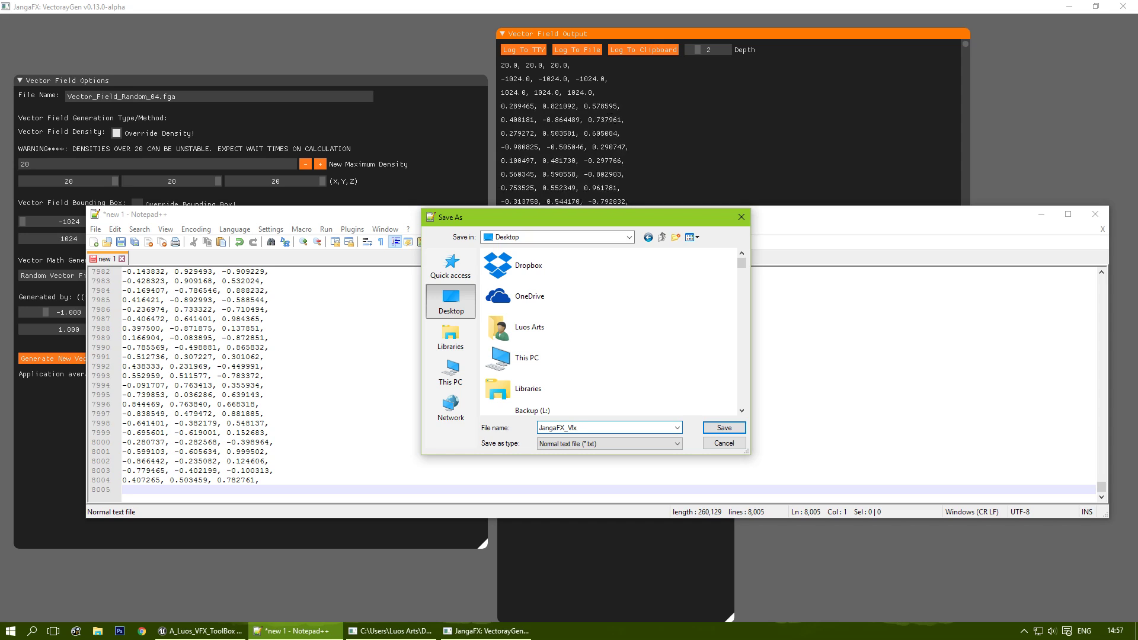
{"action": "key", "text": "BackSpace"}
{"action": "type", "text": "cField.FGA"}
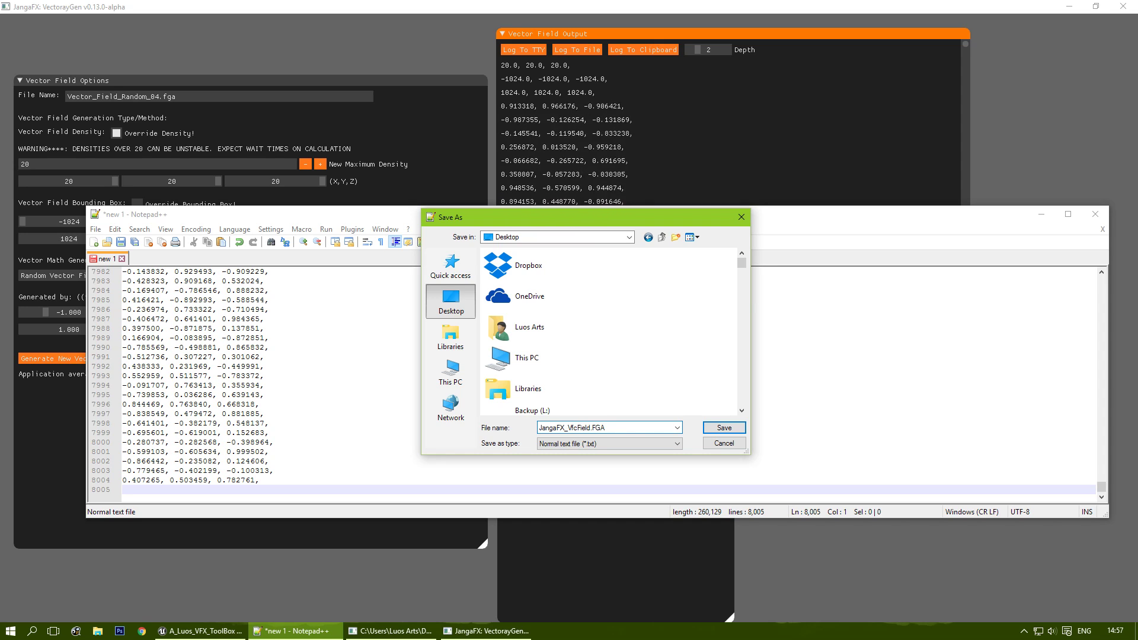
{"action": "left_click", "coordinate": [724, 430]}
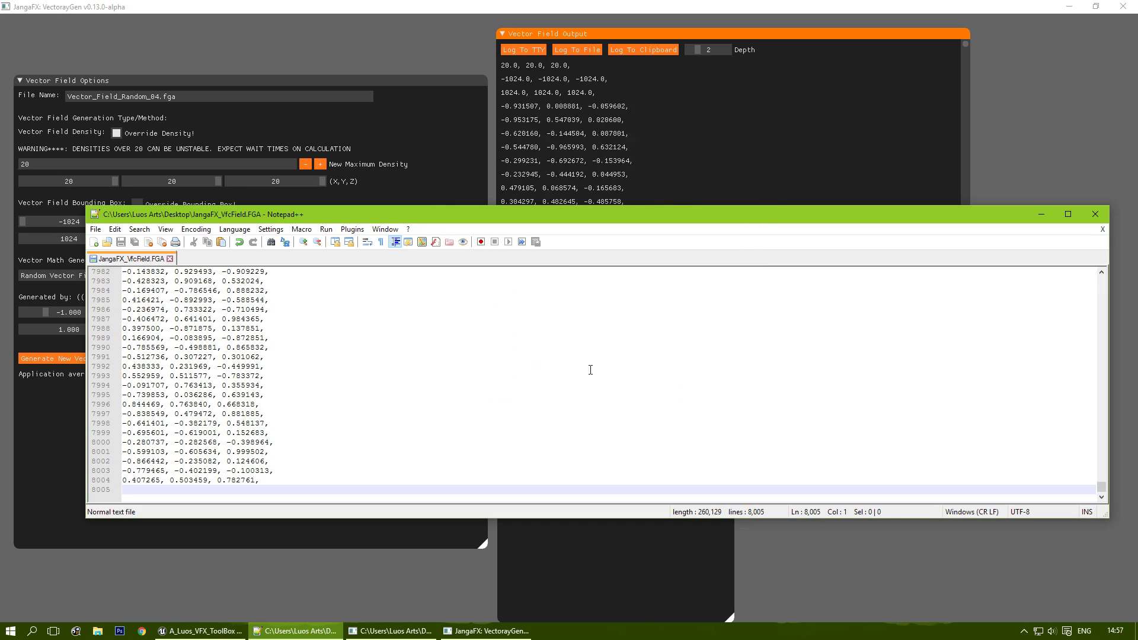
In Unreal's Content Browser, import JangaFX_VfcField.FGA from the Desktop.
{"action": "left_click", "coordinate": [201, 631]}
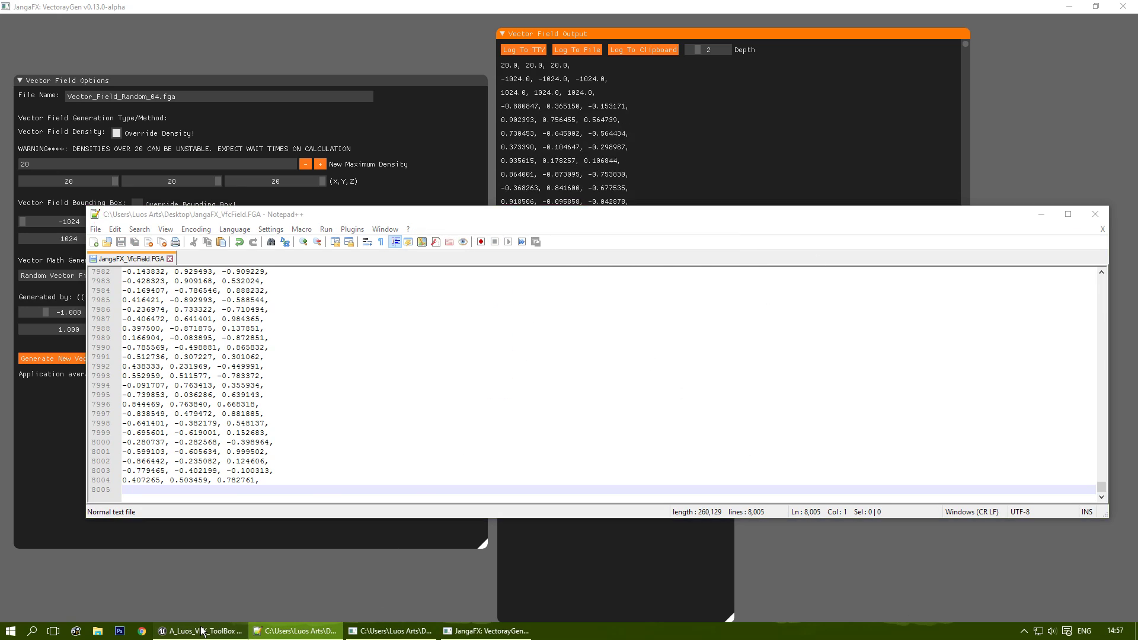
{"action": "right_click_drag", "start_coordinate": [328, 329], "coordinate": [326, 312]}
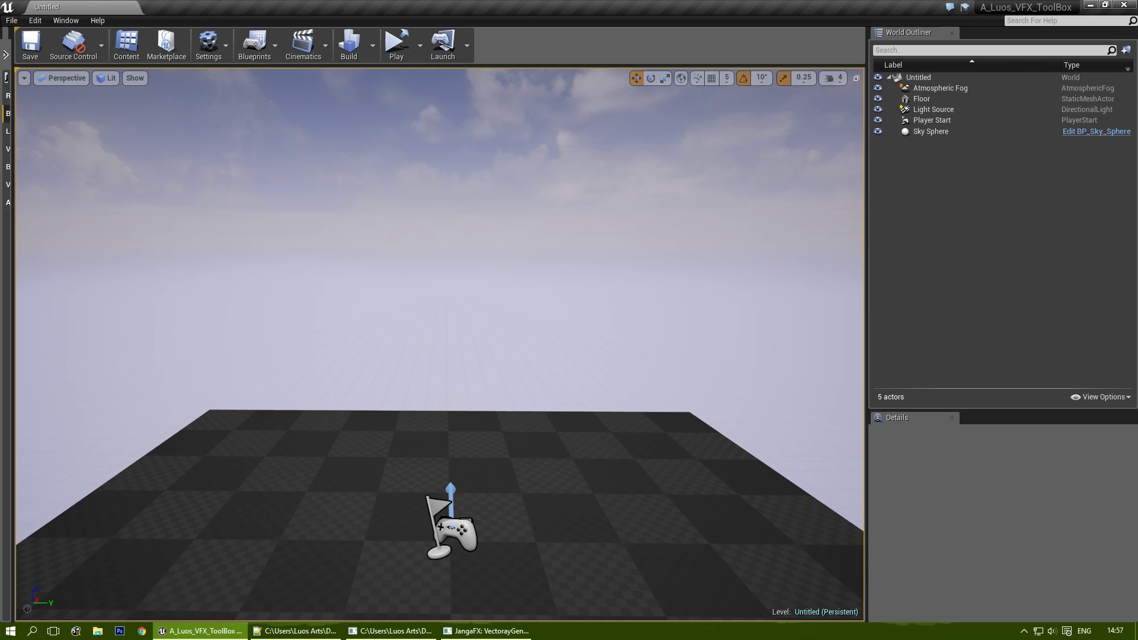
{"action": "key", "text": "ctrl+shift+f"}
{"action": "left_click", "coordinate": [265, 116]}
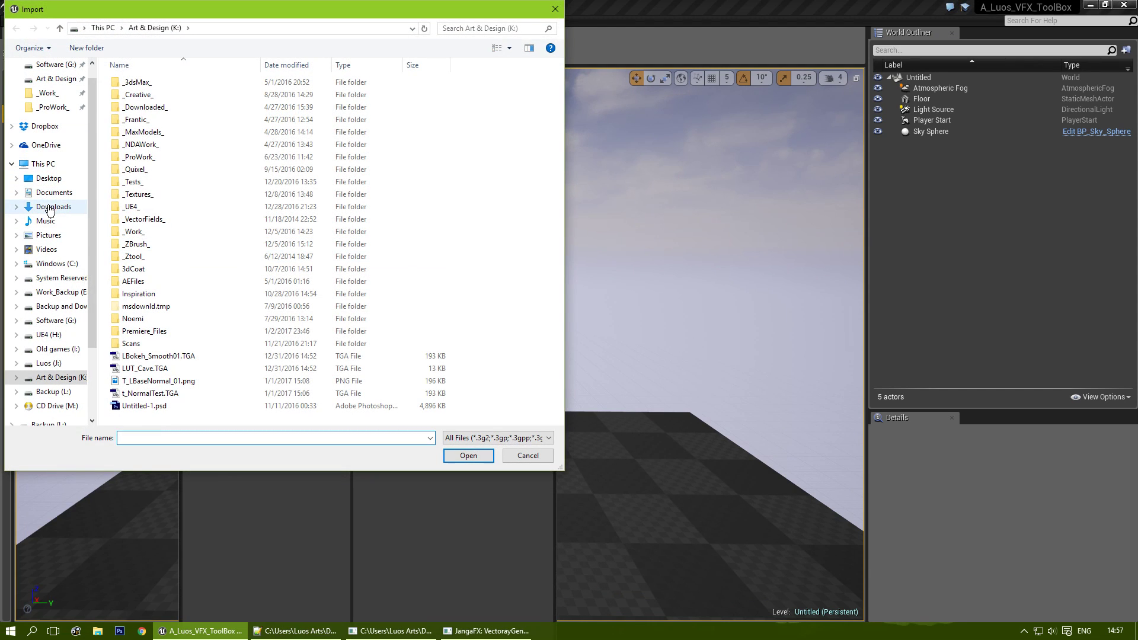
{"action": "left_click", "coordinate": [46, 178]}
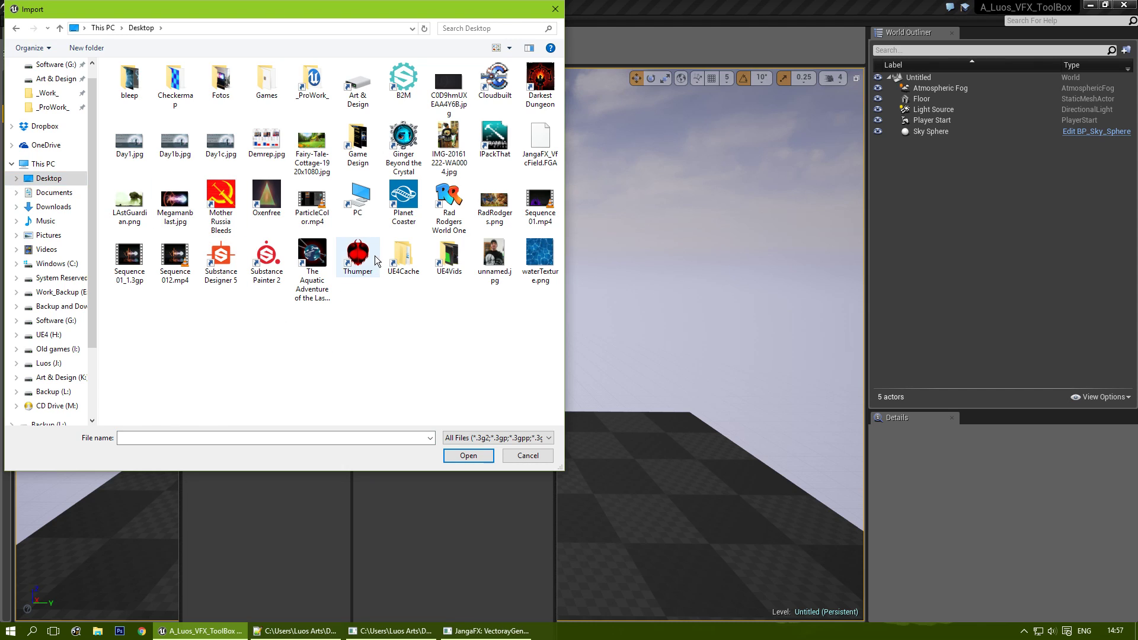
{"action": "left_click", "coordinate": [549, 134]}
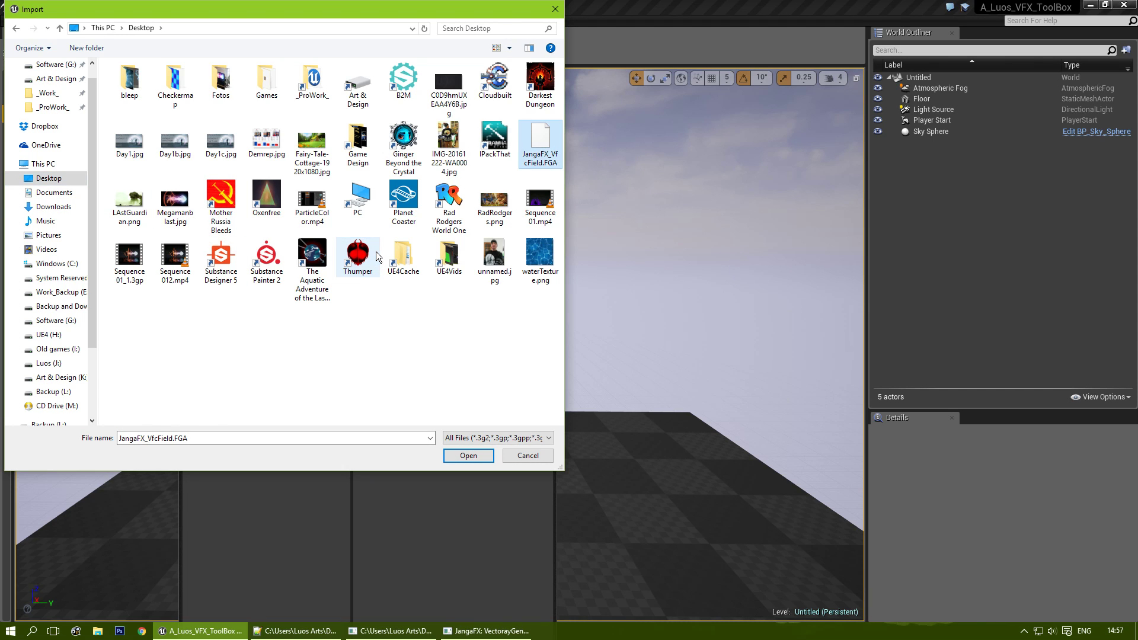
{"action": "double_click", "coordinate": [538, 134]}
Finish the import, open Dotsies in a maximized Cascade editor, and frame the particle preview.
{"action": "left_click", "coordinate": [434, 449]}
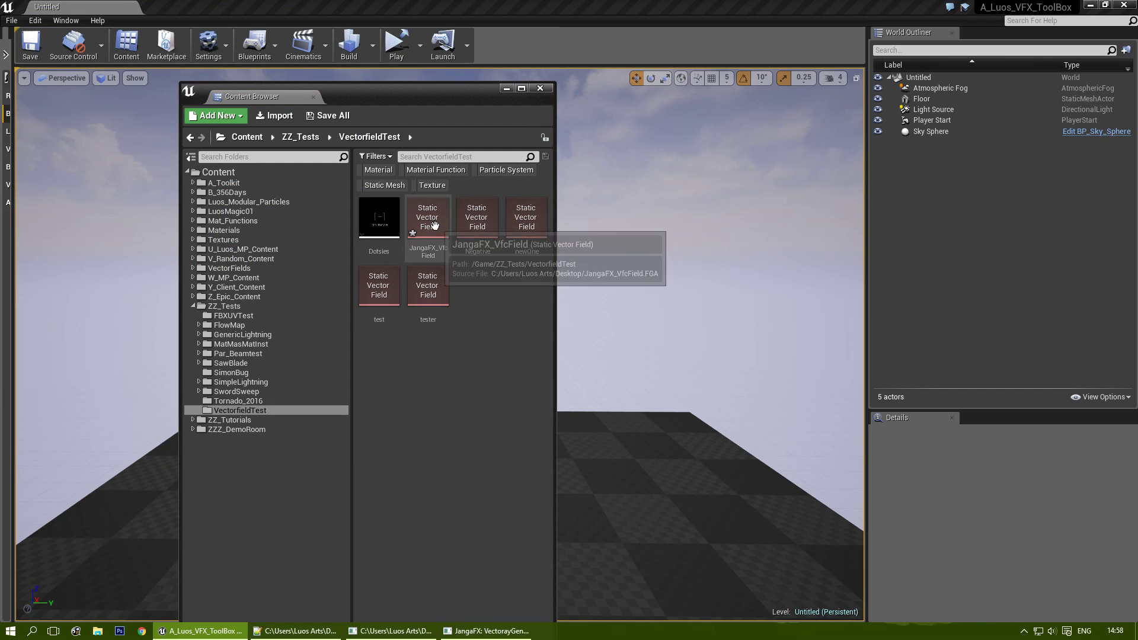
{"action": "double_click", "coordinate": [379, 217]}
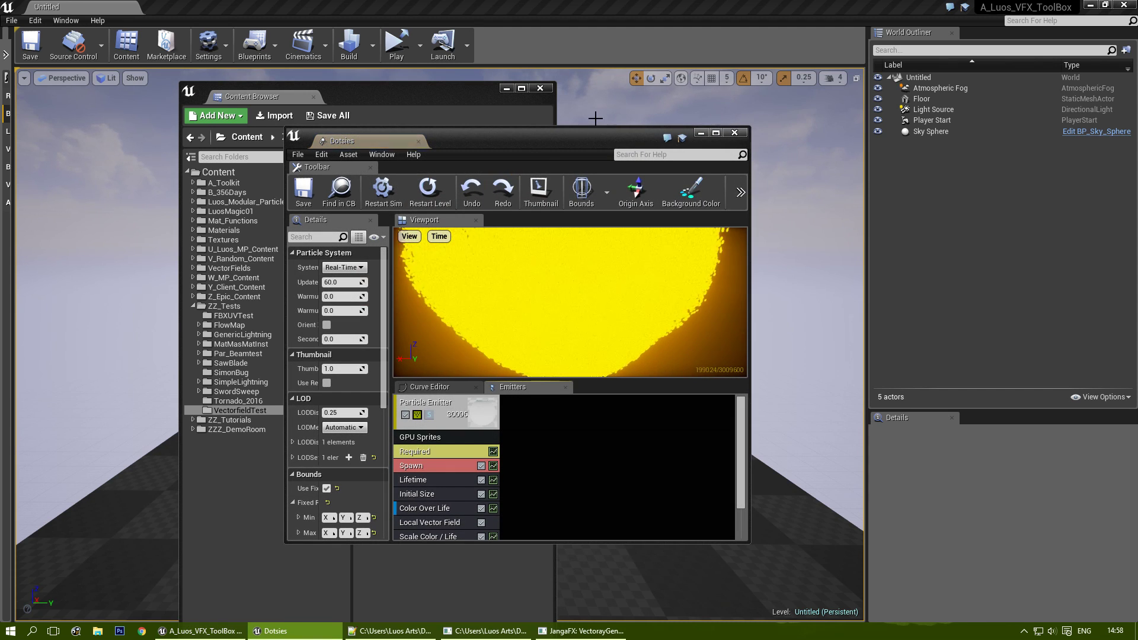
{"action": "double_click", "coordinate": [587, 140]}
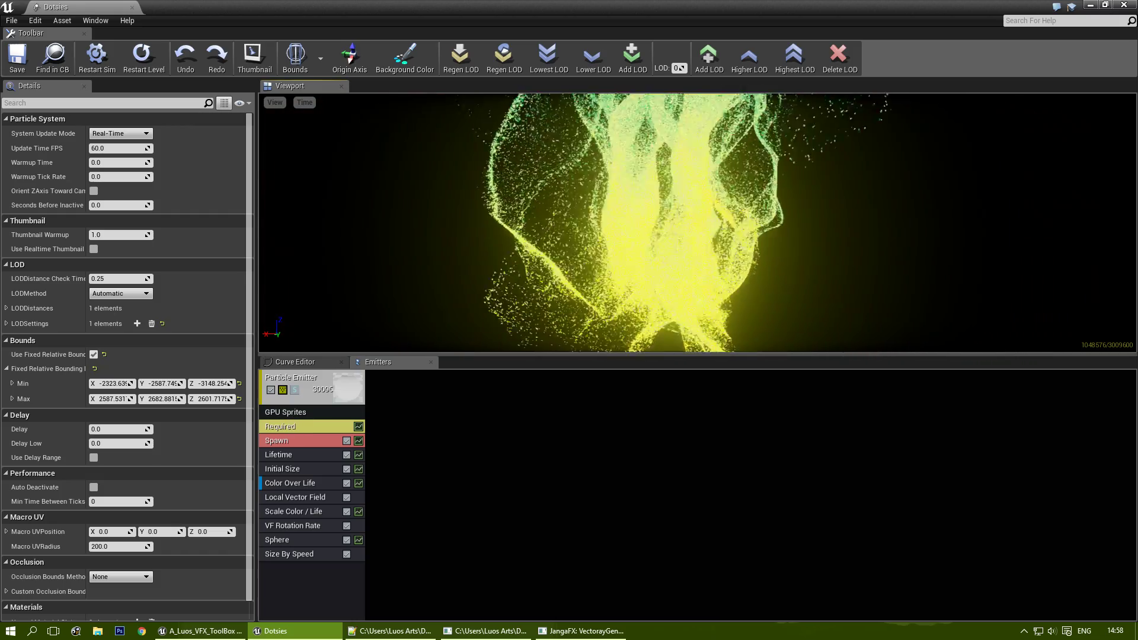
{"action": "right_click_drag", "start_coordinate": [536, 221], "coordinate": [535, 267]}
{"action": "middle_click_drag", "start_coordinate": [536, 221], "coordinate": [537, 262]}
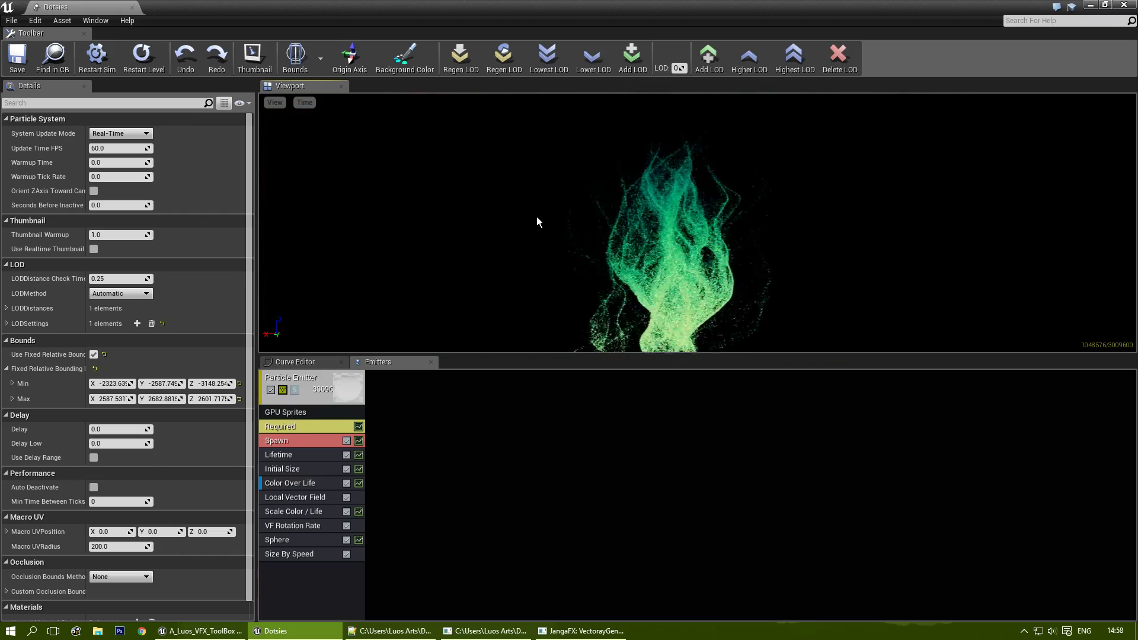
{"action": "left_click_drag", "start_coordinate": [536, 221], "coordinate": [532, 249]}
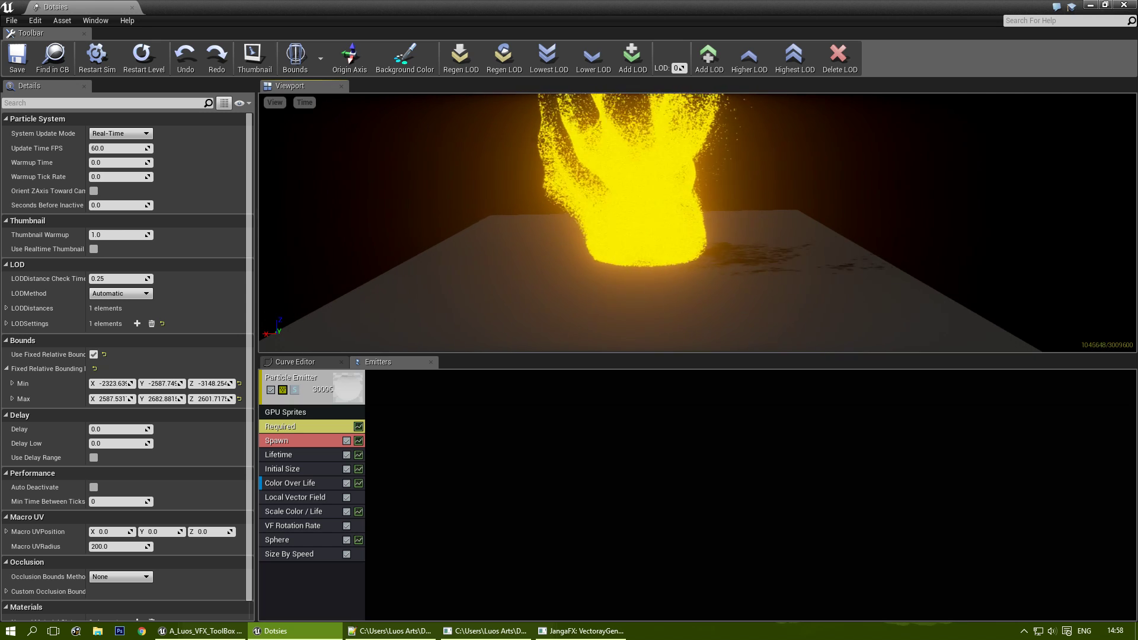
Set the Local Vector Field module's Vector Field to JangaFX_VfcField.
{"action": "left_click", "coordinate": [303, 497]}
{"action": "left_click", "coordinate": [132, 132]}
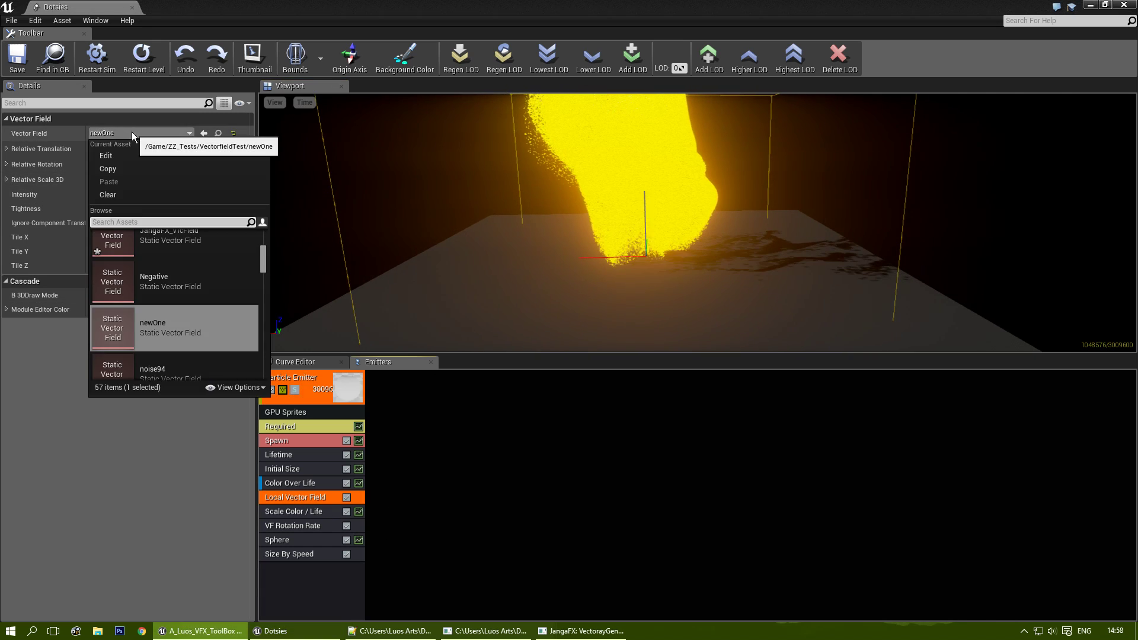
{"action": "left_click", "coordinate": [194, 236]}
{"action": "mouse_move", "coordinate": [775, 231]}
{"action": "left_mouse_down"}
{"action": "mouse_move", "coordinate": [775, 201]}
{"action": "mouse_move", "coordinate": [774, 231]}
{"action": "left_mouse_up"}
Untick View > Geometry to hide the preview floor mesh and enlarge the preview.
{"action": "left_click", "coordinate": [277, 105]}
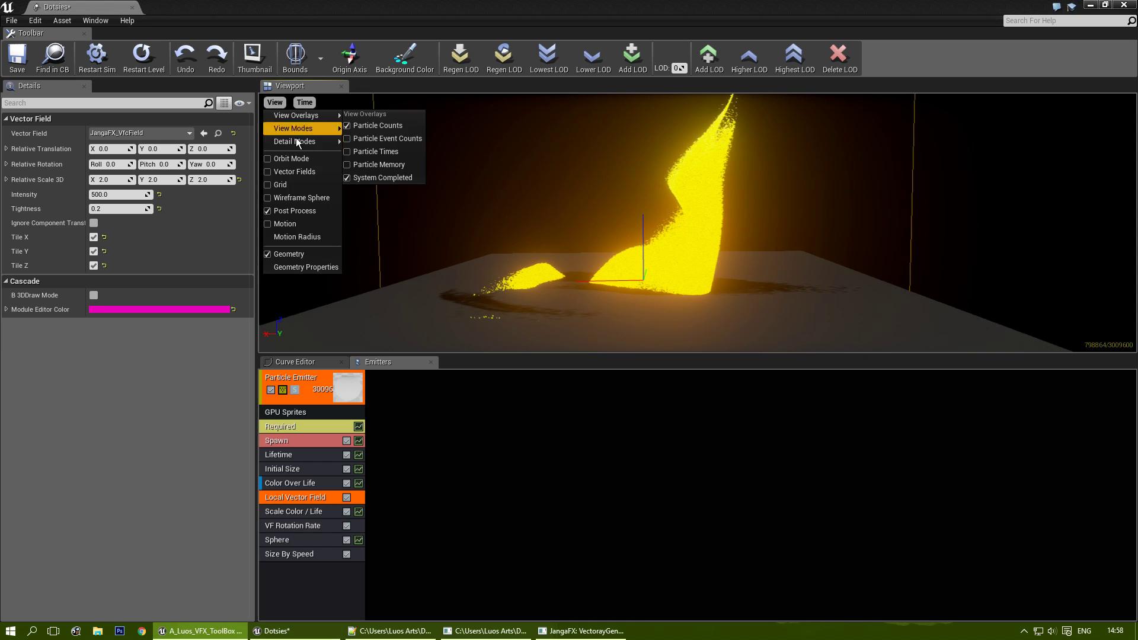
{"action": "left_click", "coordinate": [315, 255]}
{"action": "mouse_move", "coordinate": [510, 237]}
{"action": "right_mouse_down"}
{"action": "mouse_move", "coordinate": [521, 285]}
{"action": "mouse_move", "coordinate": [498, 232]}
{"action": "mouse_move", "coordinate": [513, 252]}
{"action": "right_mouse_up"}
{"action": "right_click_drag", "start_coordinate": [735, 229], "coordinate": [757, 255]}
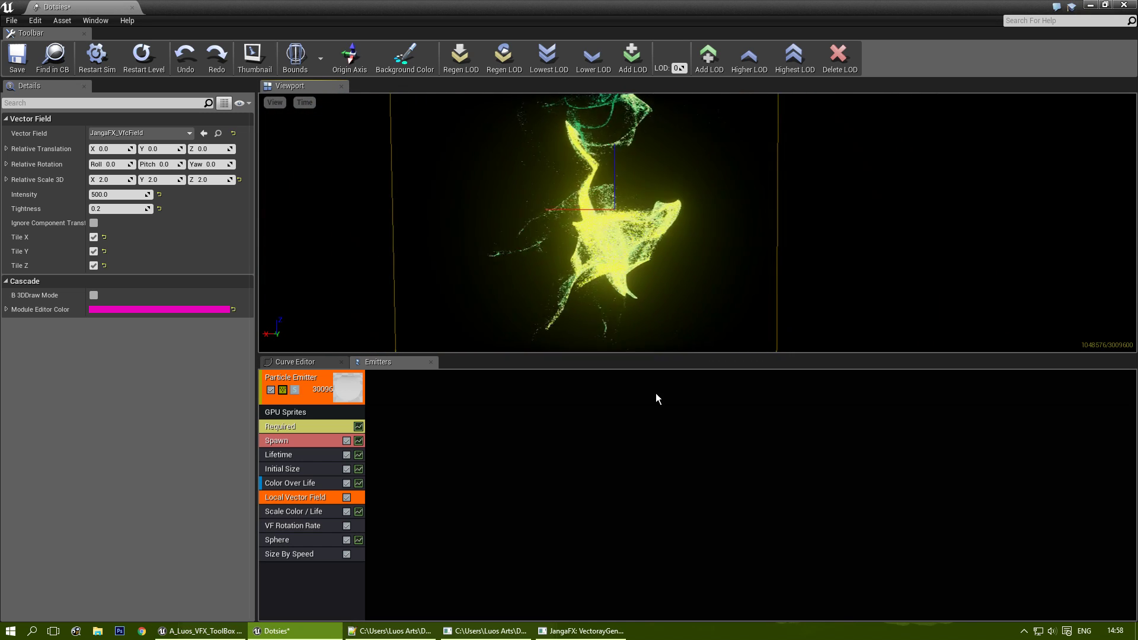
{"action": "left_click_drag", "start_coordinate": [642, 354], "coordinate": [656, 462]}
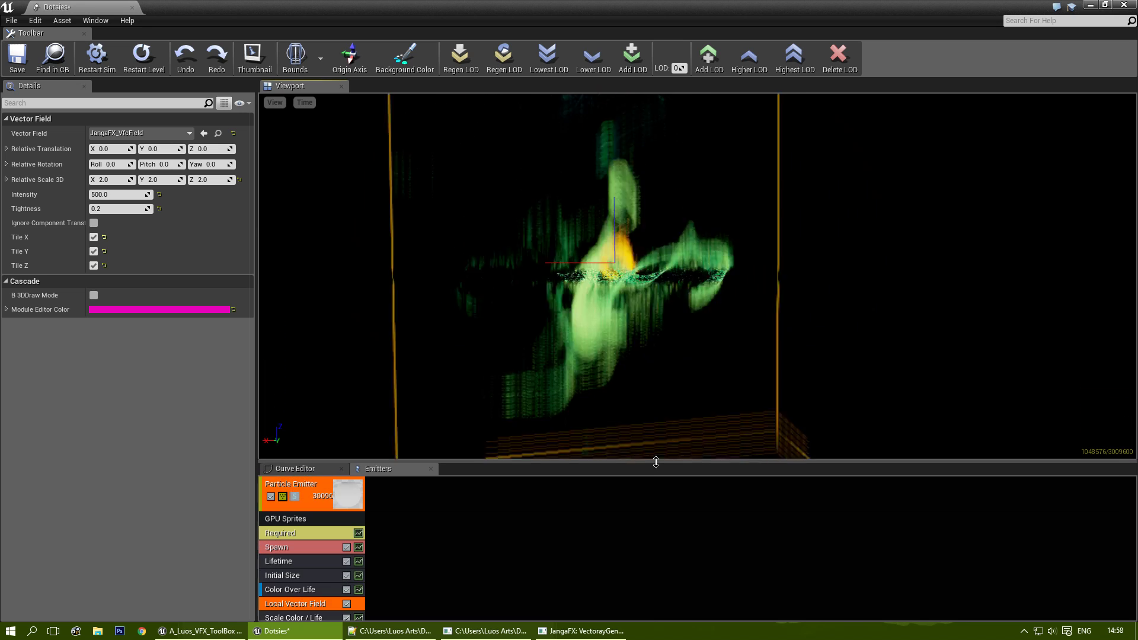
Uncheck Tile X, Tile Y and Tile Z on the Local Vector Field module.
{"action": "left_click", "coordinate": [94, 237]}
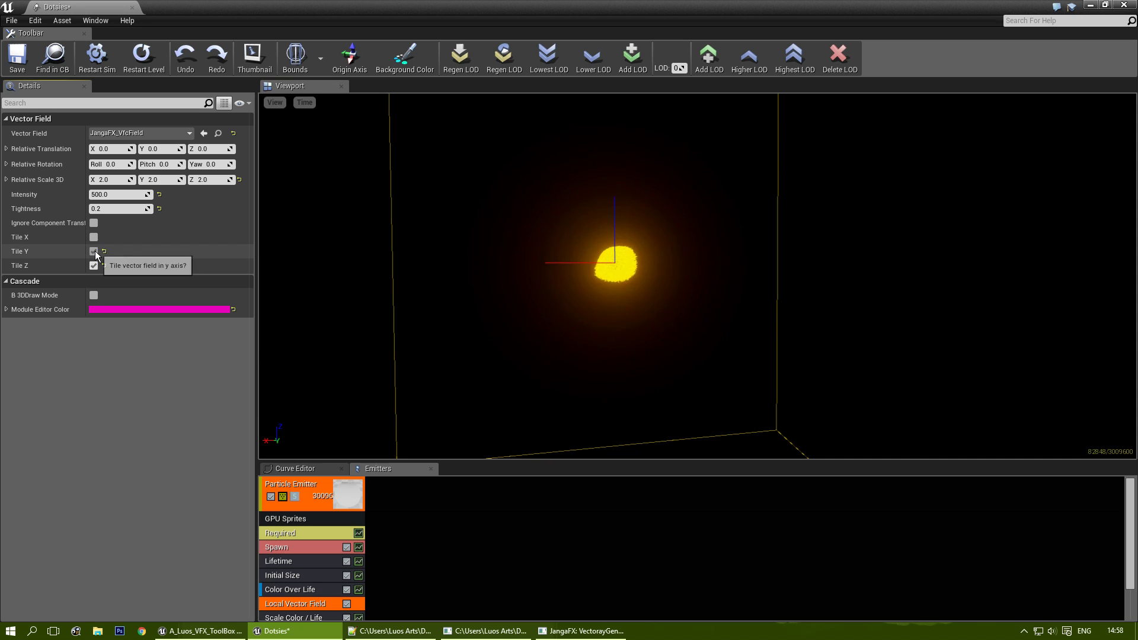
{"action": "left_click", "coordinate": [93, 252]}
{"action": "left_click", "coordinate": [95, 265]}
Set Relative Scale 3D to 1.0 on X, Y and Z.
{"action": "left_click", "coordinate": [113, 179]}
{"action": "type", "text": "1"}
{"action": "key", "text": "Tab"}
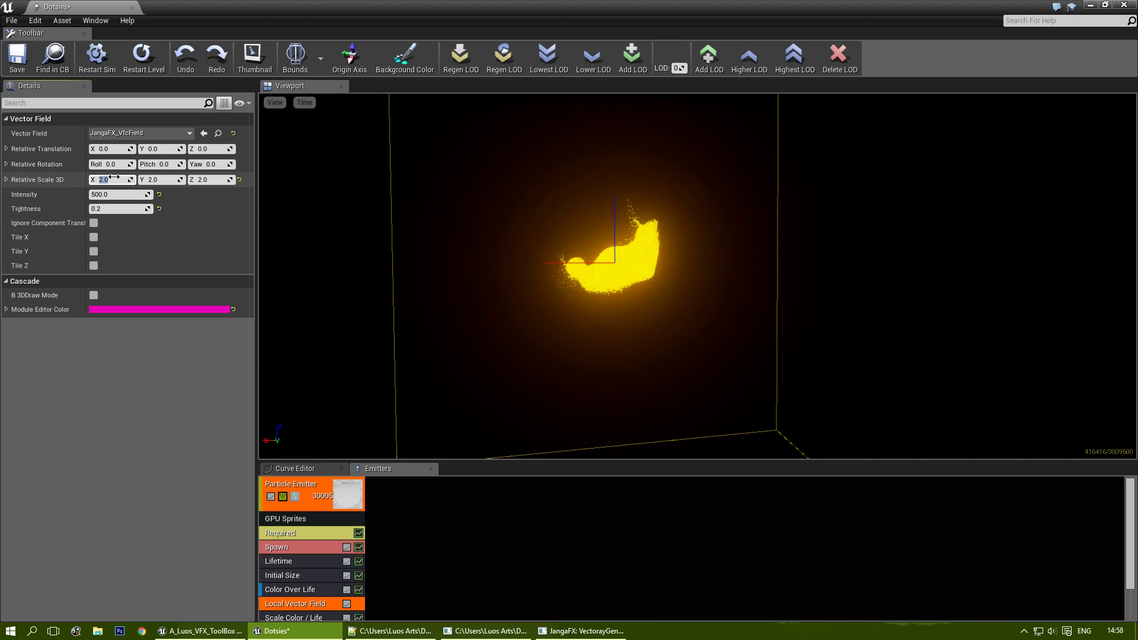
{"action": "type", "text": "1"}
{"action": "key", "text": "Tab"}
{"action": "type", "text": "1"}
{"action": "key", "text": "Return"}
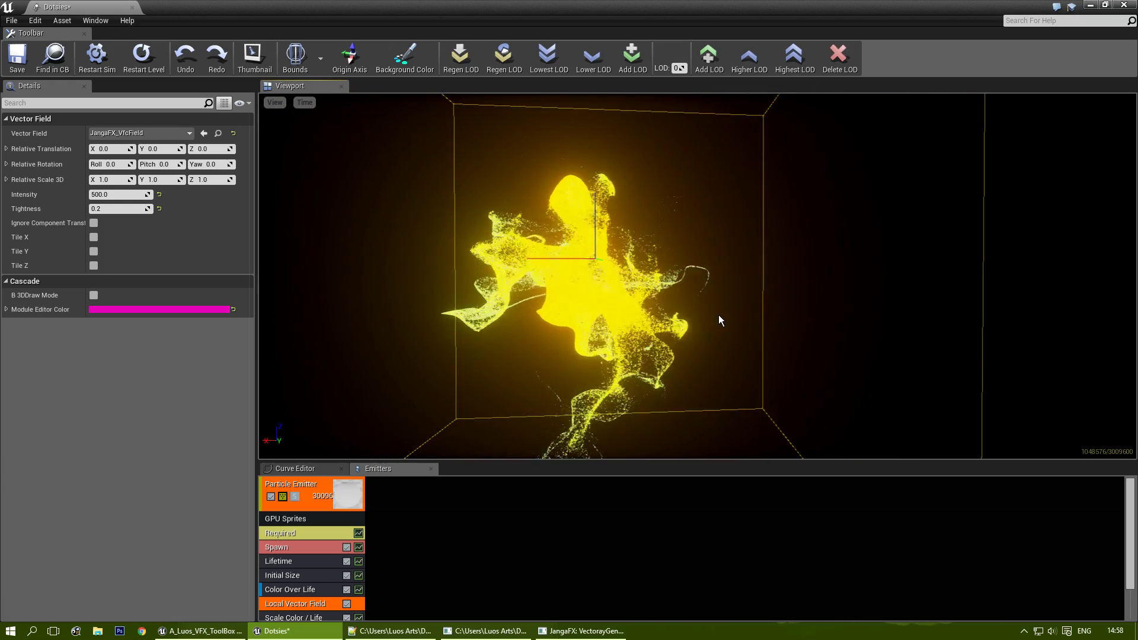
{"action": "right_click_drag", "start_coordinate": [719, 315], "coordinate": [706, 329]}
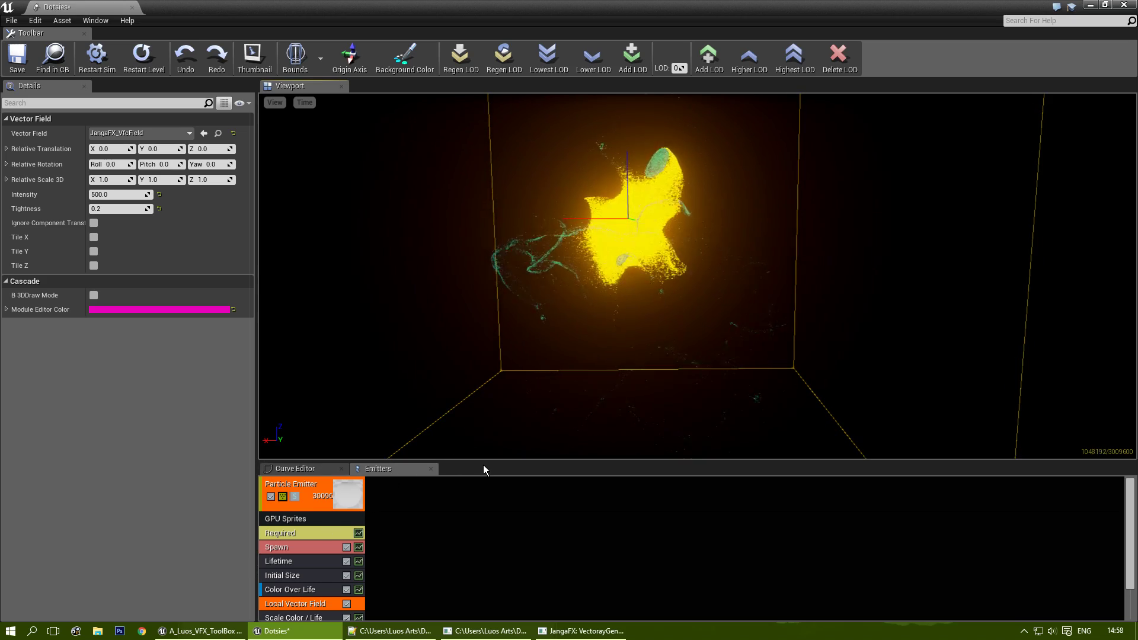
{"action": "left_click_drag", "start_coordinate": [481, 461], "coordinate": [474, 399]}
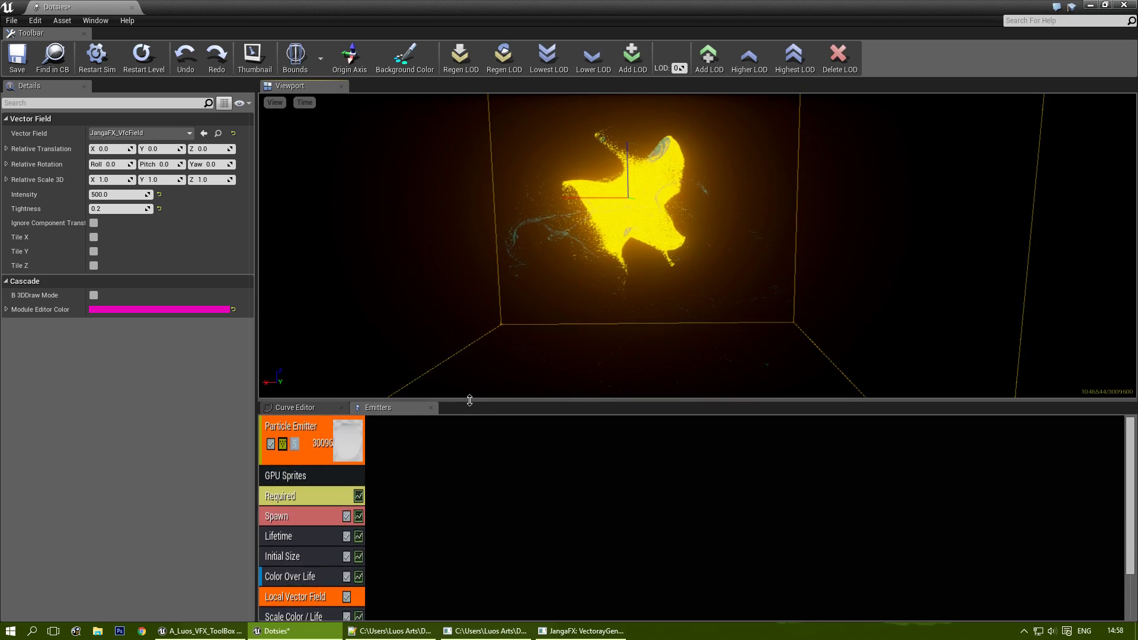
Try Intensity values of 2000, 500 and 200, with Tightness at 1.0.
{"action": "left_click", "coordinate": [109, 196]}
{"action": "key", "text": "BackSpace"}
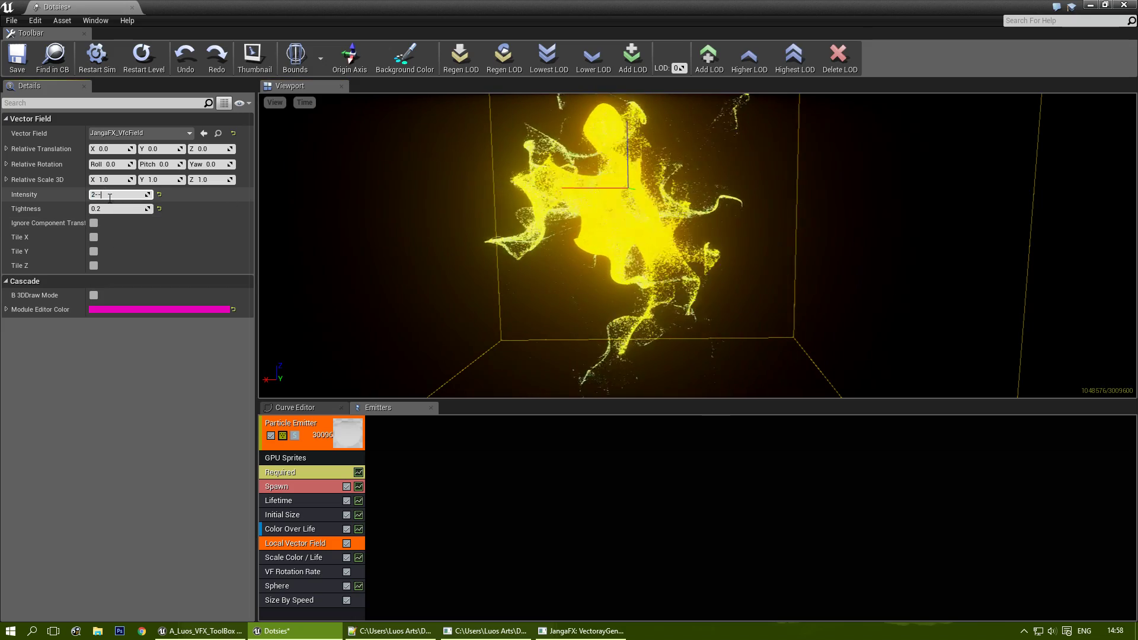
{"action": "type", "text": "2000"}
{"action": "key", "text": "Return"}
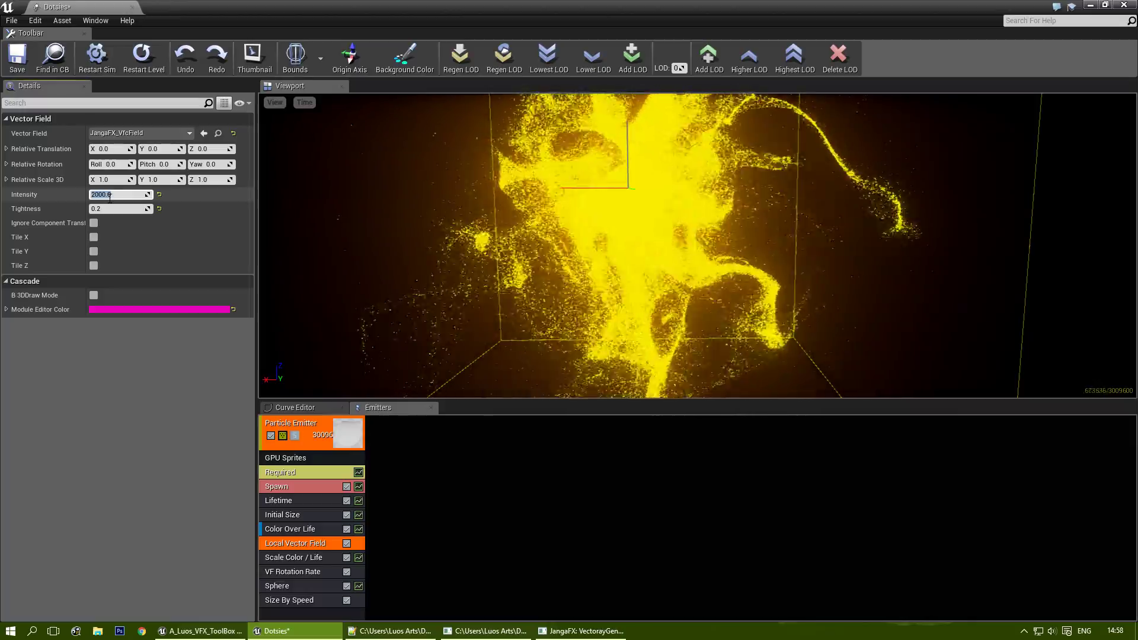
{"action": "type", "text": "500"}
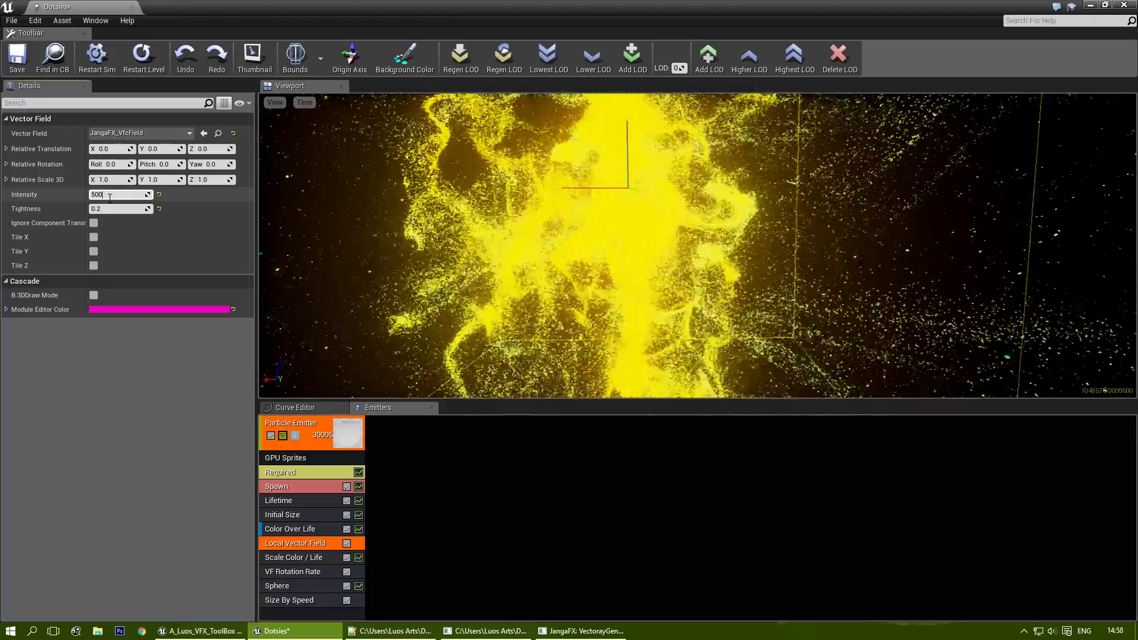
{"action": "key", "text": "Return"}
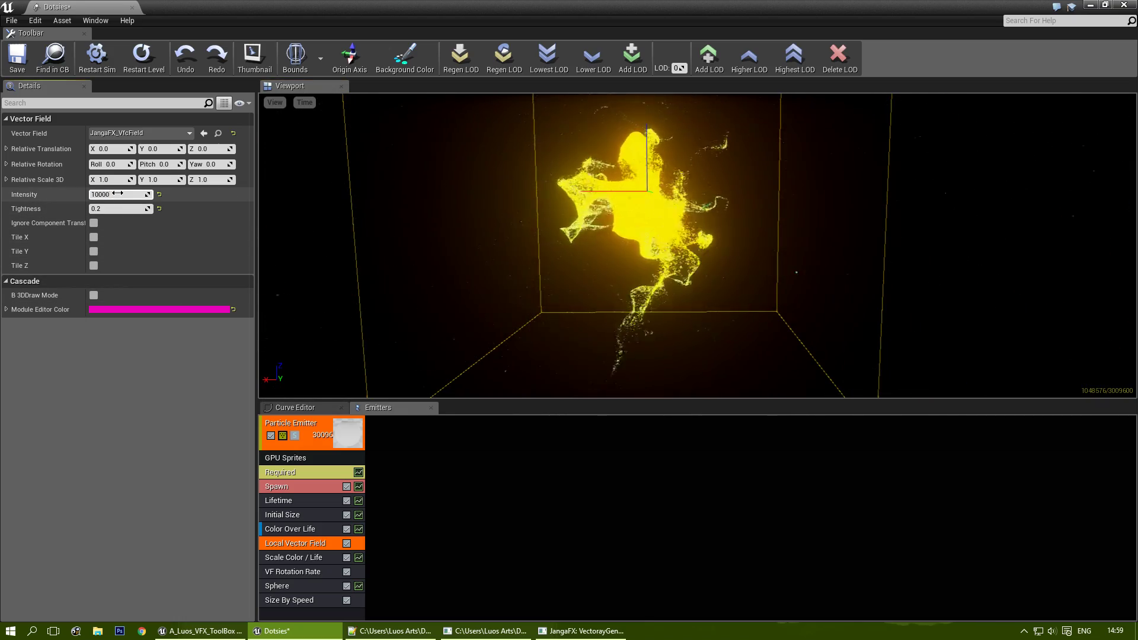
{"action": "left_click", "coordinate": [117, 194]}
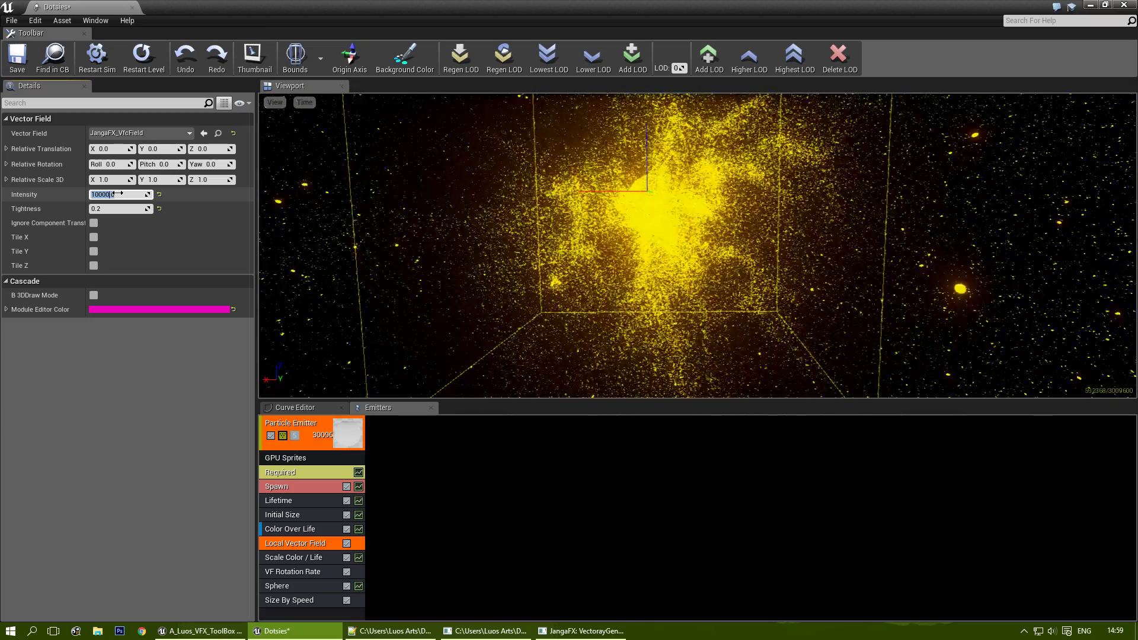
{"action": "type", "text": "200"}
{"action": "key", "text": "Return"}
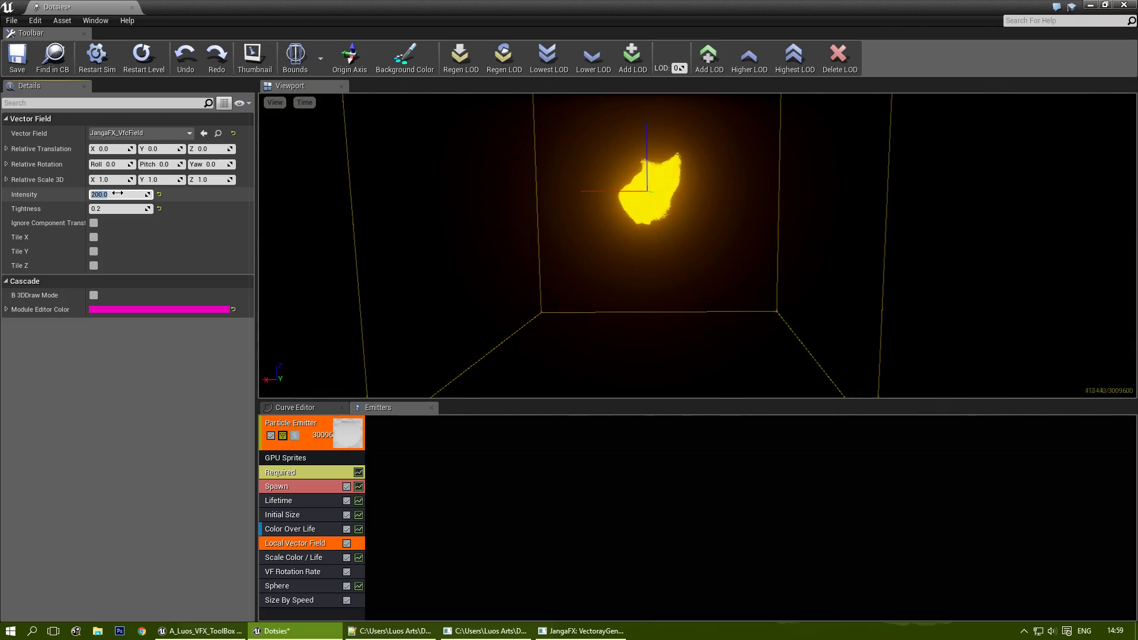
{"action": "type", "text": "1"}
{"action": "key", "text": "Return"}
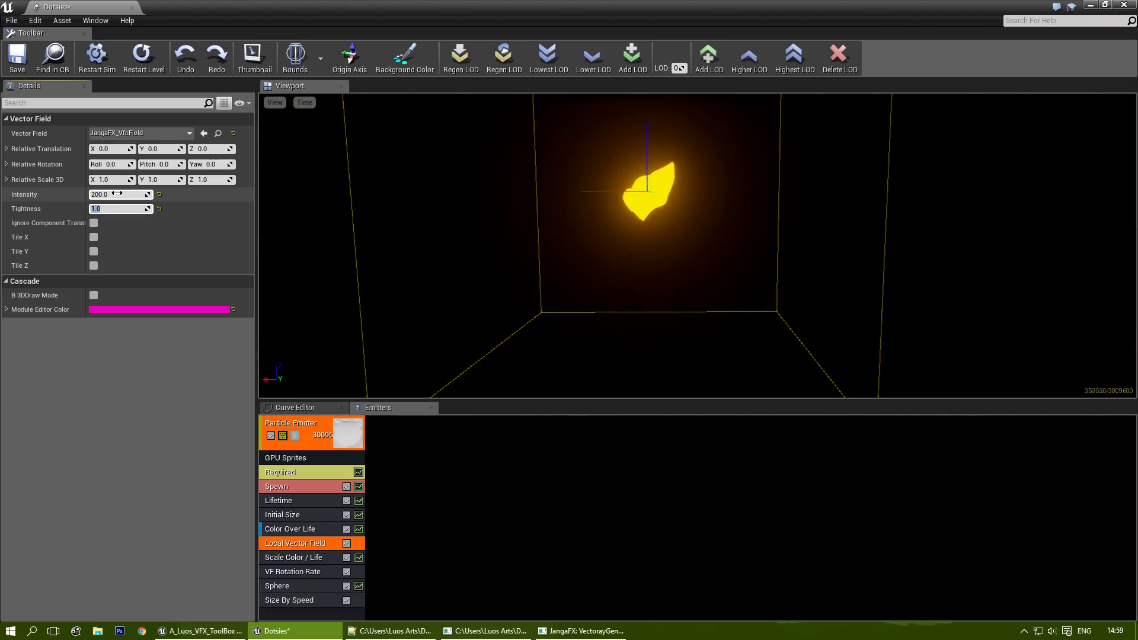
Set the final Intensity to 1000 and Tightness to 0.1.
{"action": "left_click", "coordinate": [117, 194]}
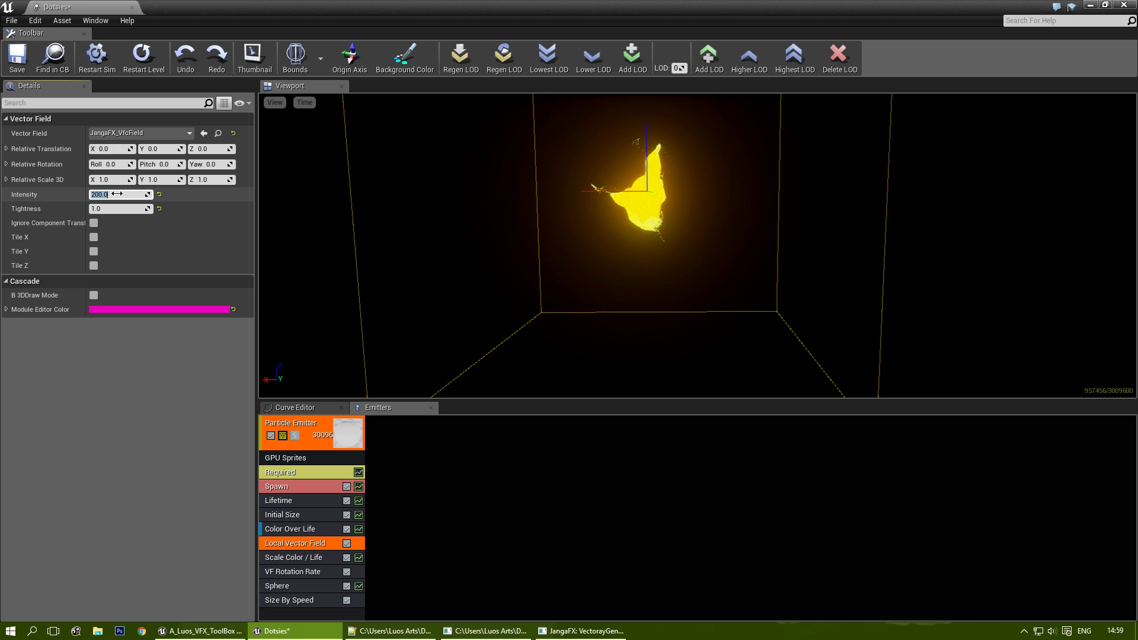
{"action": "type", "text": "1000"}
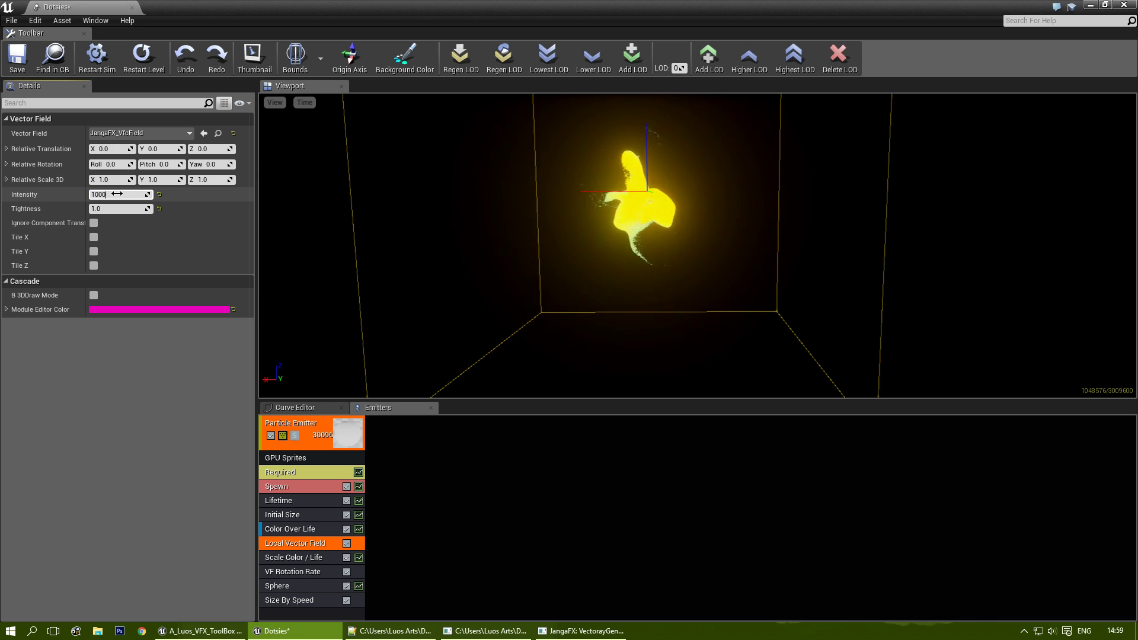
{"action": "type", "text": "0"}
{"action": "key", "text": "Return"}
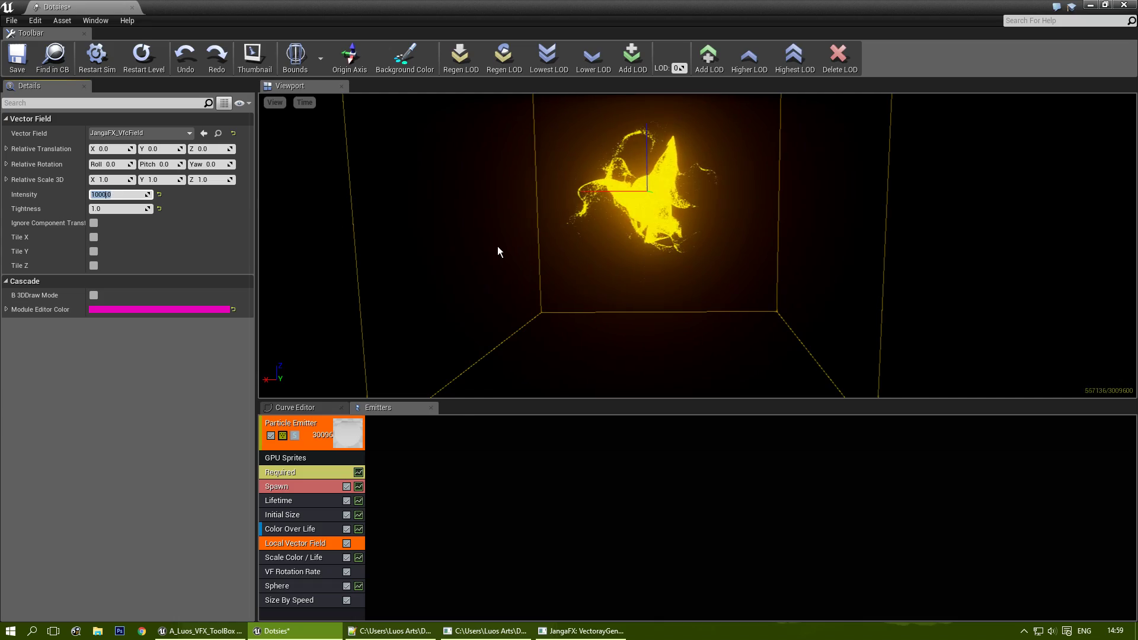
{"action": "left_click_drag", "start_coordinate": [498, 248], "coordinate": [501, 178]}
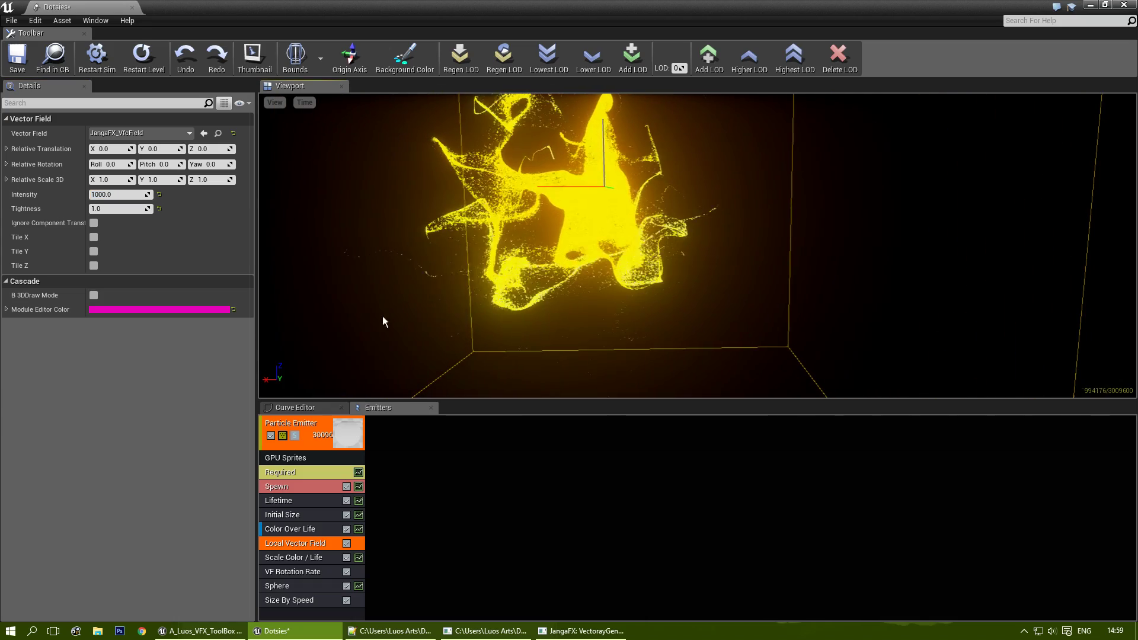
{"action": "left_click", "coordinate": [121, 208]}
{"action": "type", "text": "0.1"}
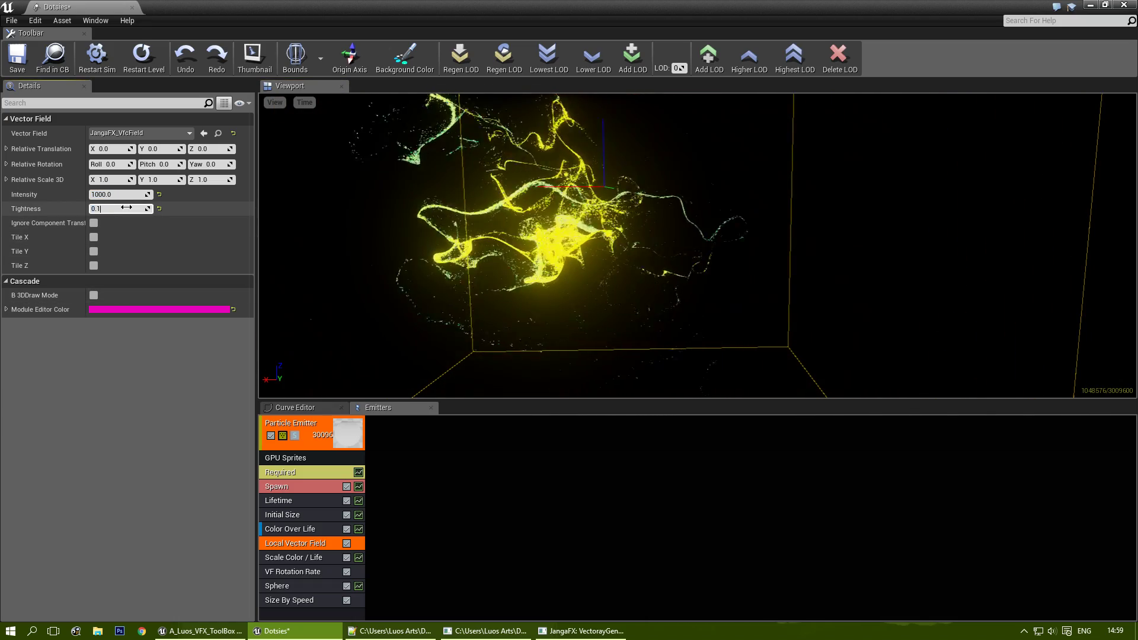
{"action": "key", "text": "Return"}
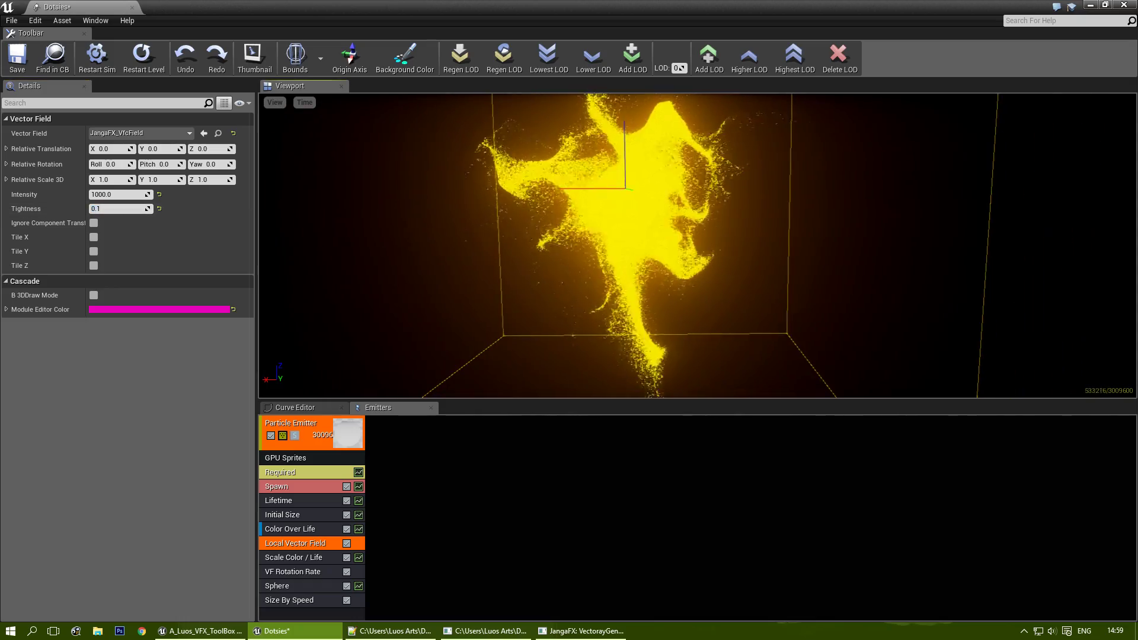
Expand all of the Sphere module's Location properties and set Start Radius Constant to 20.
{"action": "left_click", "coordinate": [289, 585]}
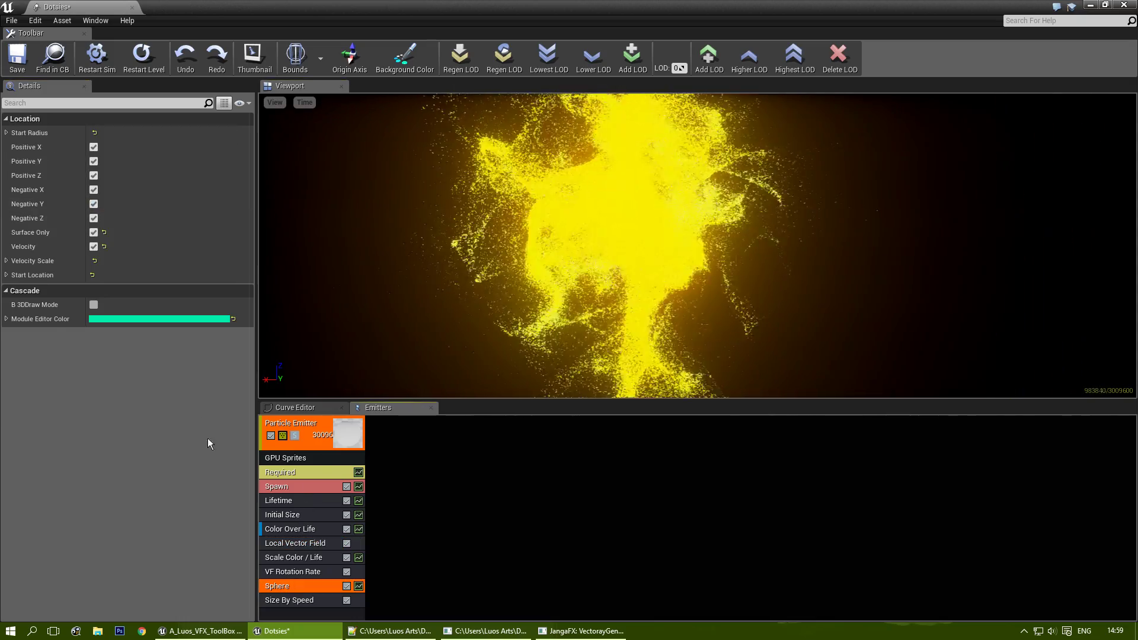
{"action": "right_click", "coordinate": [129, 123]}
{"action": "left_click", "coordinate": [152, 151]}
{"action": "left_click", "coordinate": [118, 162]}
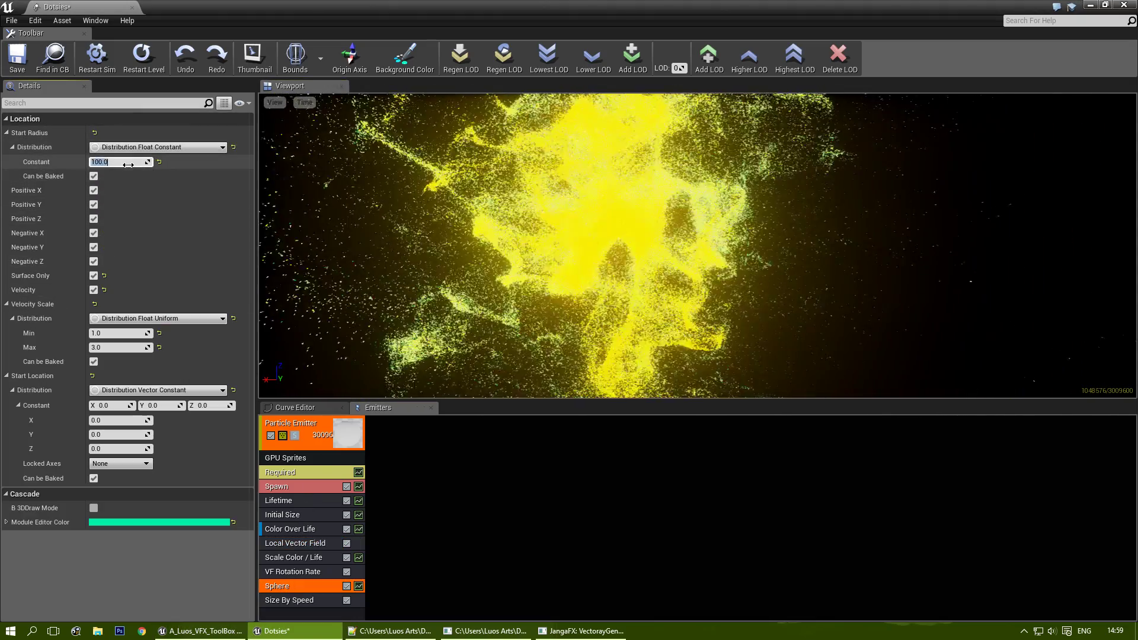
{"action": "type", "text": "20"}
{"action": "key", "text": "Return"}
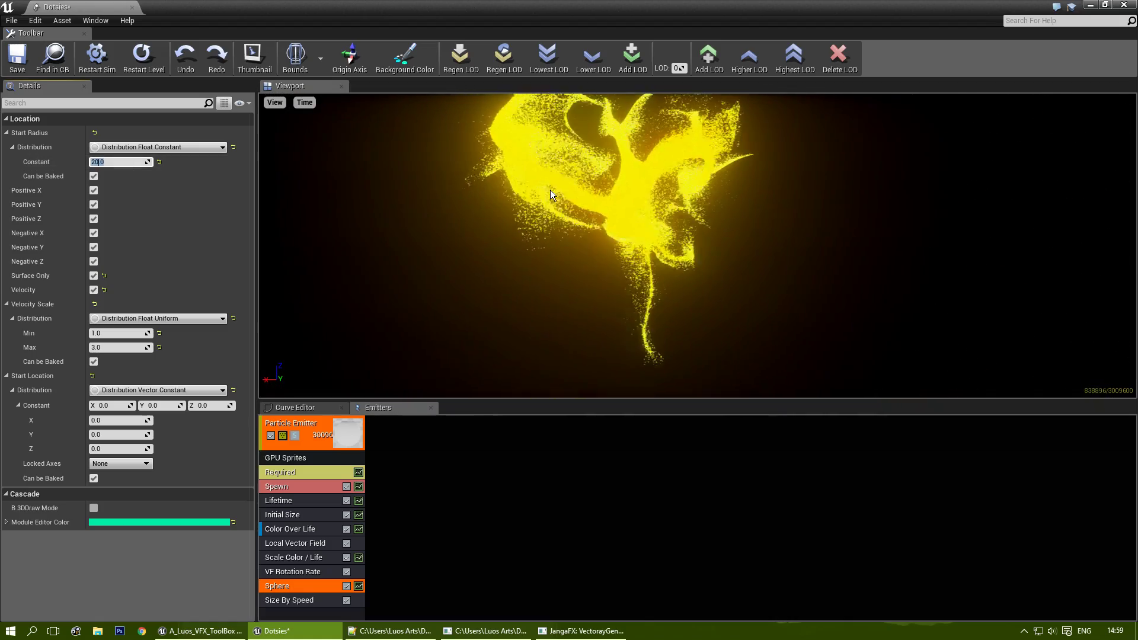
{"action": "right_click_drag", "start_coordinate": [552, 194], "coordinate": [558, 174]}
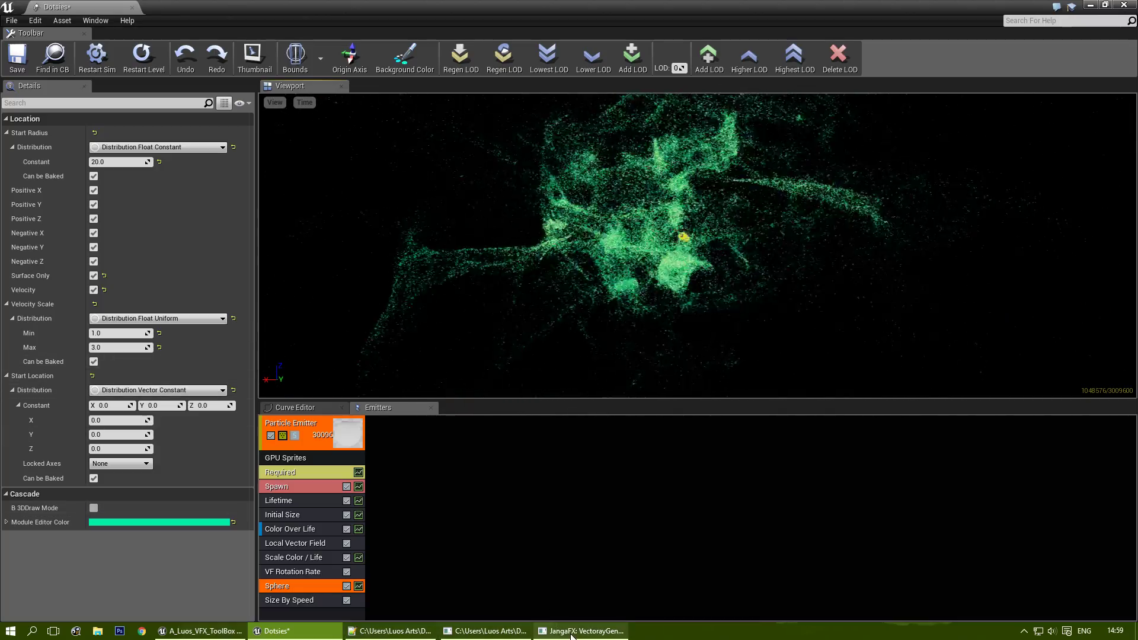
Back in VectorayGen, regenerate the field and set Z Minimum Vector Strength to 1.000.
{"action": "mouse_move", "coordinate": [581, 631]}
{"action": "left_click", "coordinate": [546, 568]}
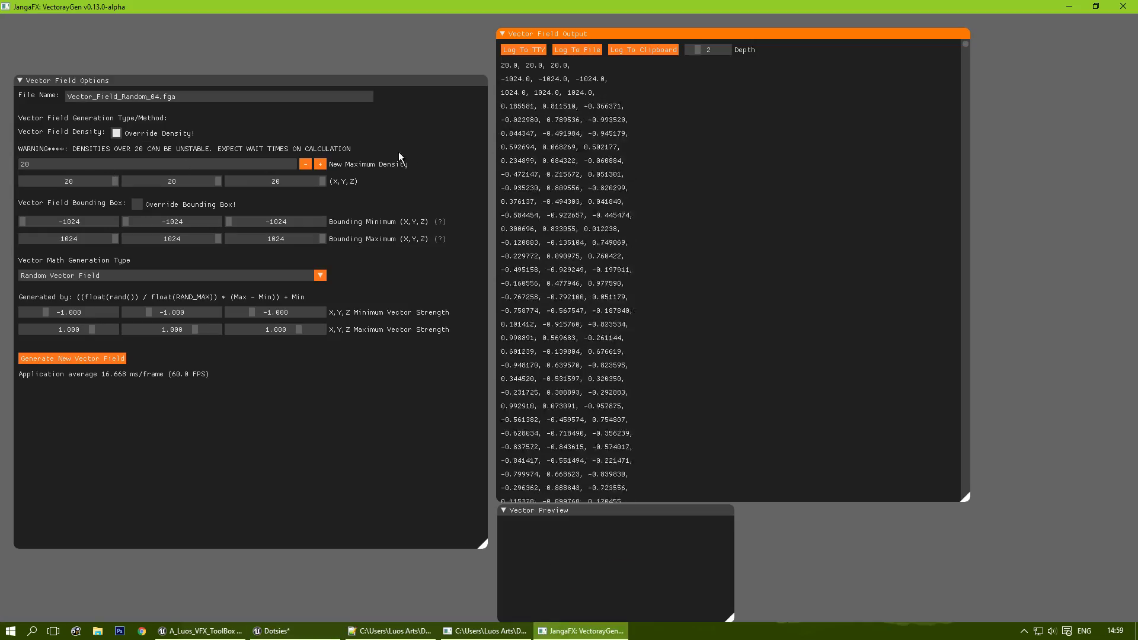
{"action": "left_click", "coordinate": [101, 359]}
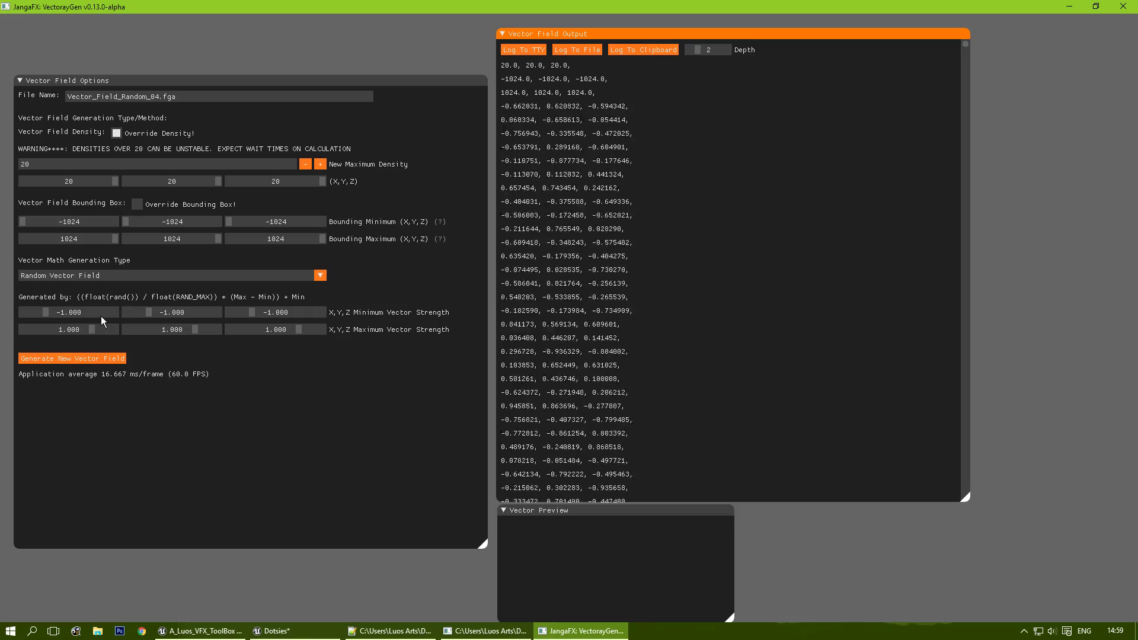
{"action": "left_click", "coordinate": [310, 311]}
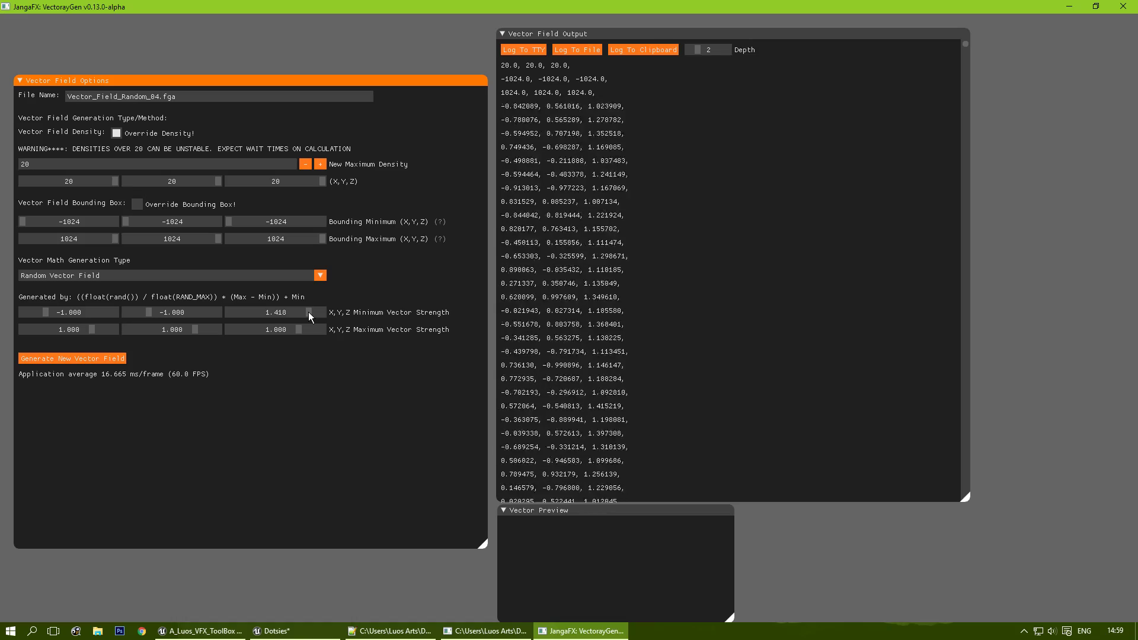
{"action": "left_click_drag", "start_coordinate": [306, 312], "coordinate": [286, 313]}
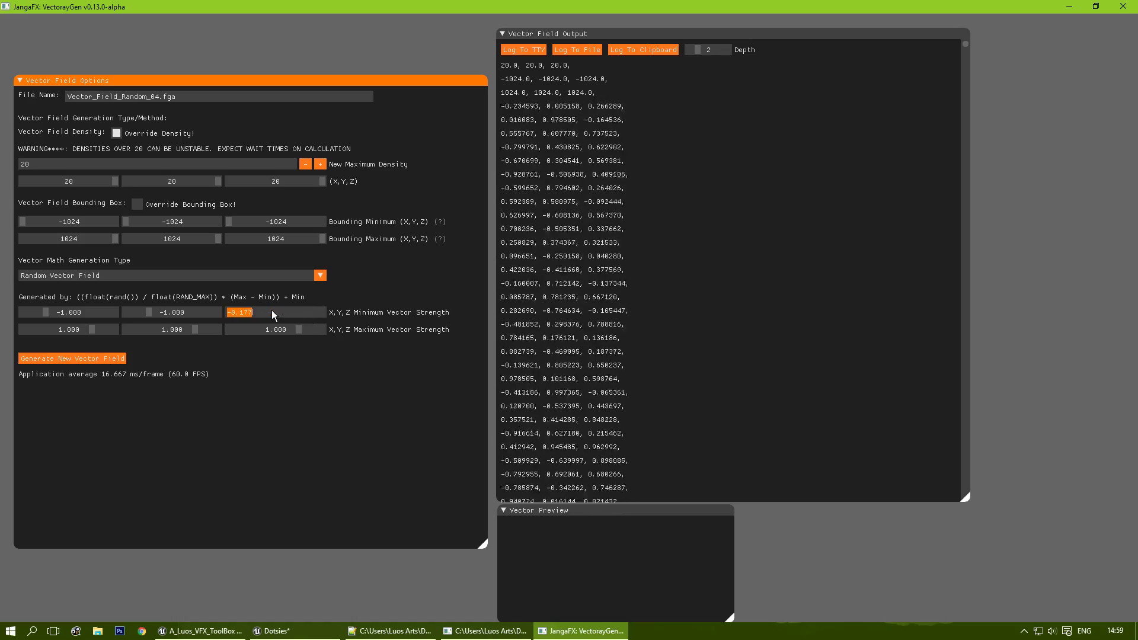
{"action": "type", "text": "1"}
{"action": "key", "text": "Return"}
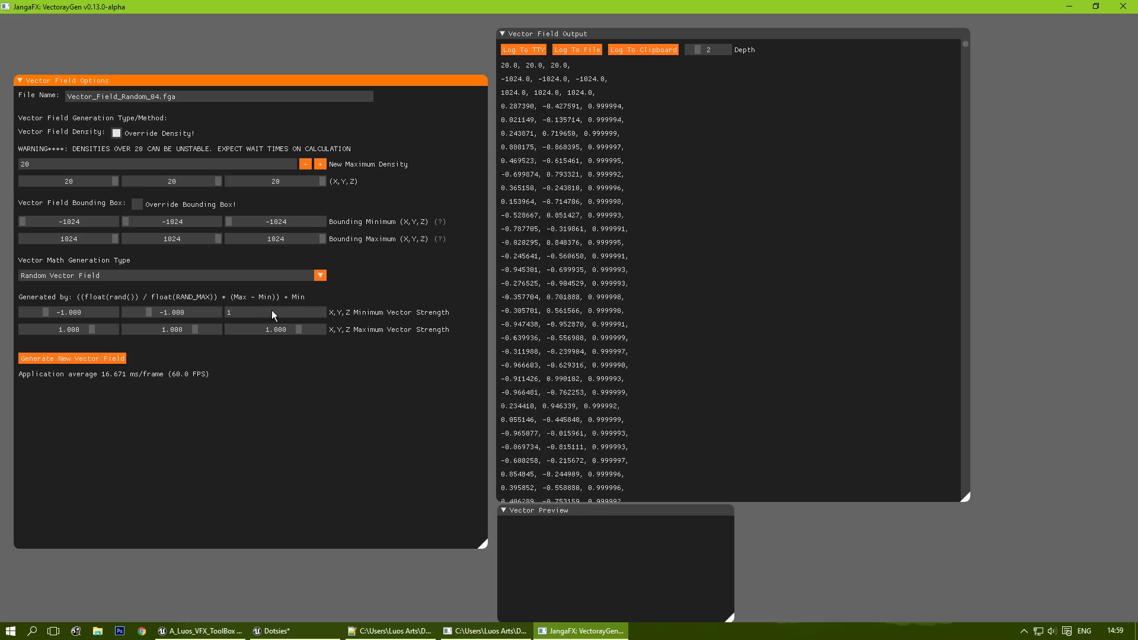
Generate the field again, log it to the clipboard, and return to the FGA file in Notepad++.
{"action": "left_click", "coordinate": [78, 359]}
{"action": "left_click", "coordinate": [107, 355]}
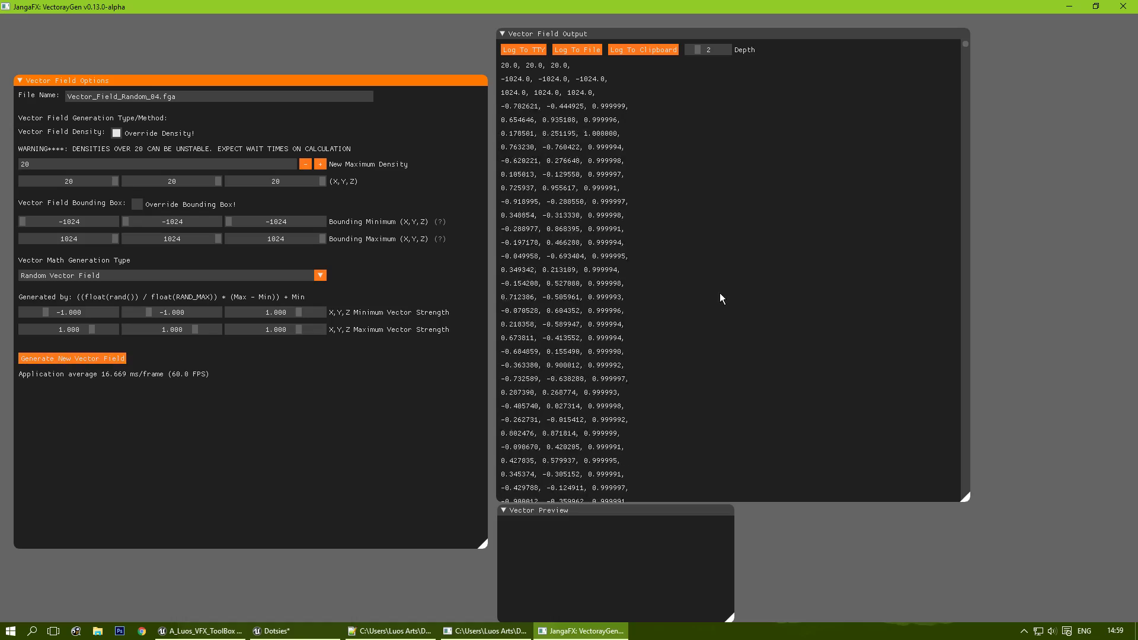
{"action": "left_click", "coordinate": [645, 52]}
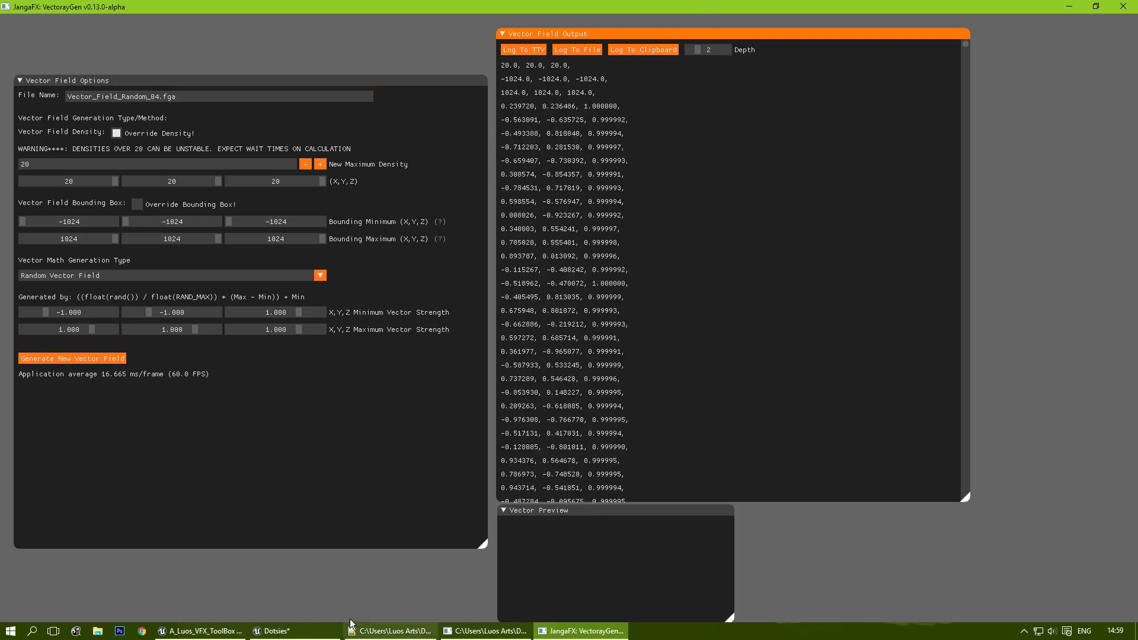
{"action": "left_click", "coordinate": [390, 631]}
{"action": "left_click", "coordinate": [194, 338]}
Overwrite JangaFX_VfcField.FGA in Notepad++ with the new Z≈1.0 vector values and save it.
{"action": "key", "text": "ctrl+a"}
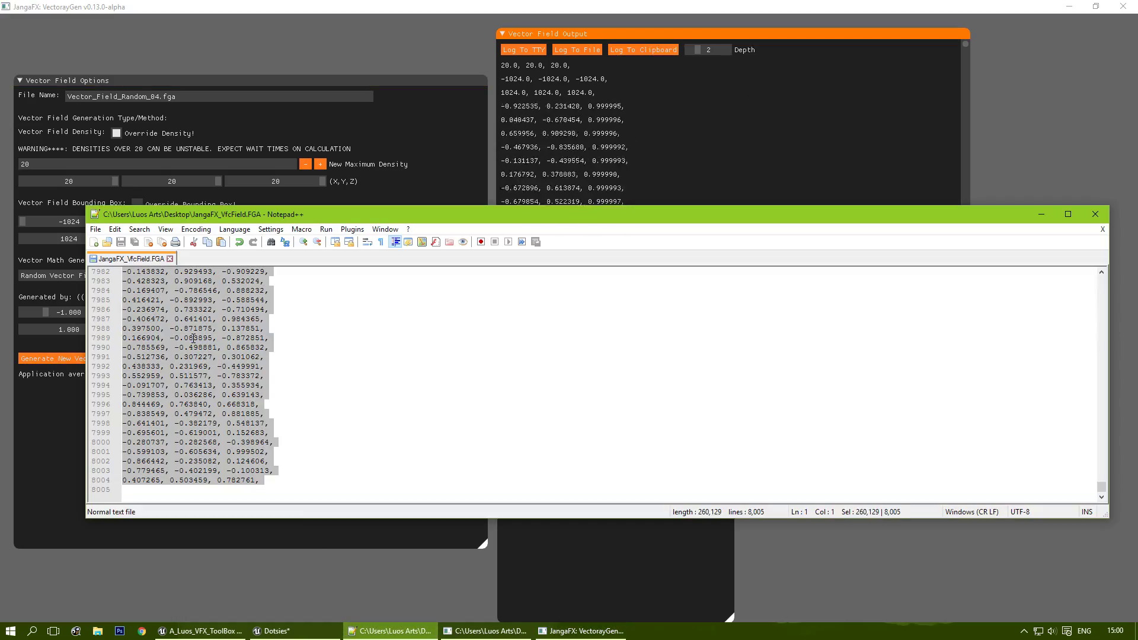
{"action": "key", "text": "ctrl+v"}
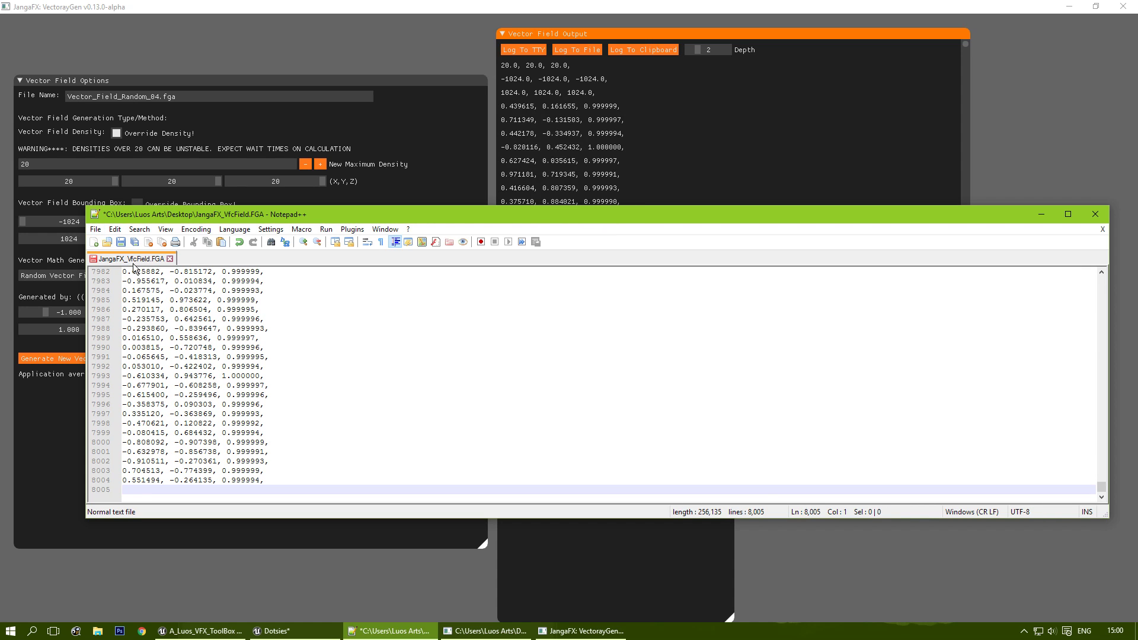
{"action": "key", "text": "ctrl+s"}
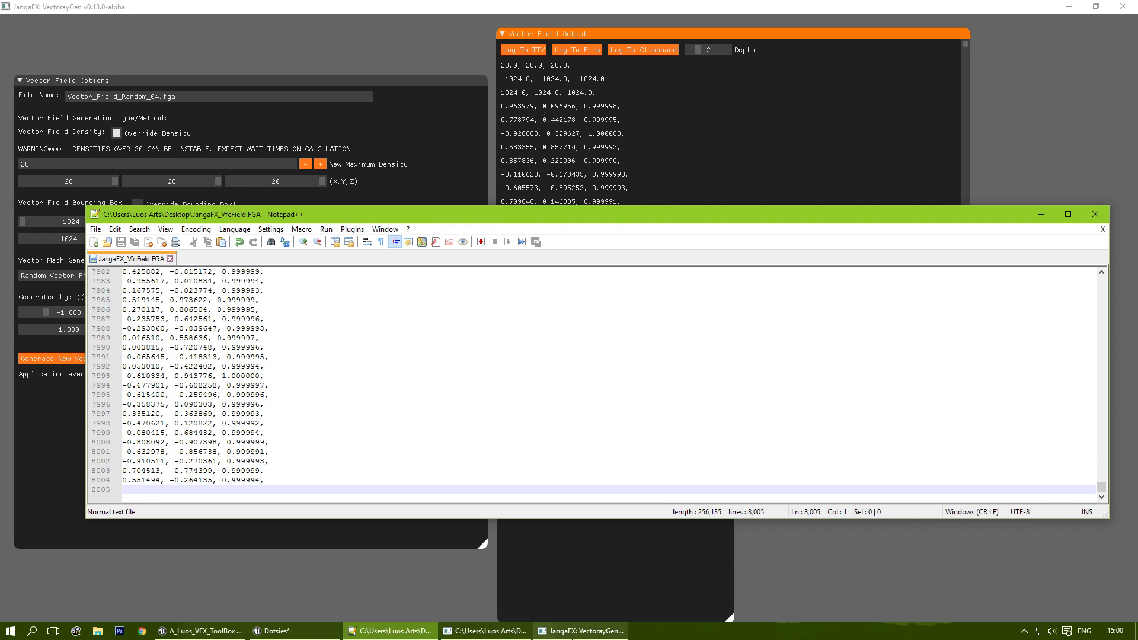
{"action": "left_click", "coordinate": [571, 638]}
Show the Local Vector Field module's settings in Cascade with the field bounds in view.
{"action": "left_click", "coordinate": [271, 631]}
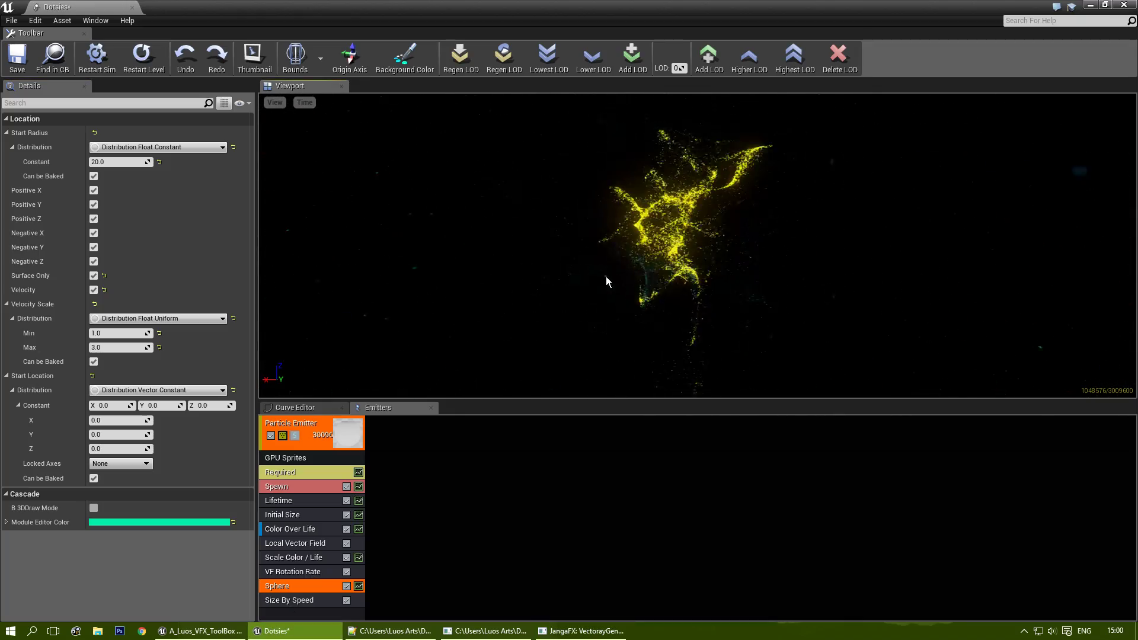
{"action": "left_click", "coordinate": [298, 543]}
{"action": "mouse_move", "coordinate": [657, 332]}
{"action": "left_mouse_down"}
{"action": "mouse_move", "coordinate": [673, 339]}
{"action": "mouse_move", "coordinate": [656, 320]}
{"action": "left_mouse_up"}
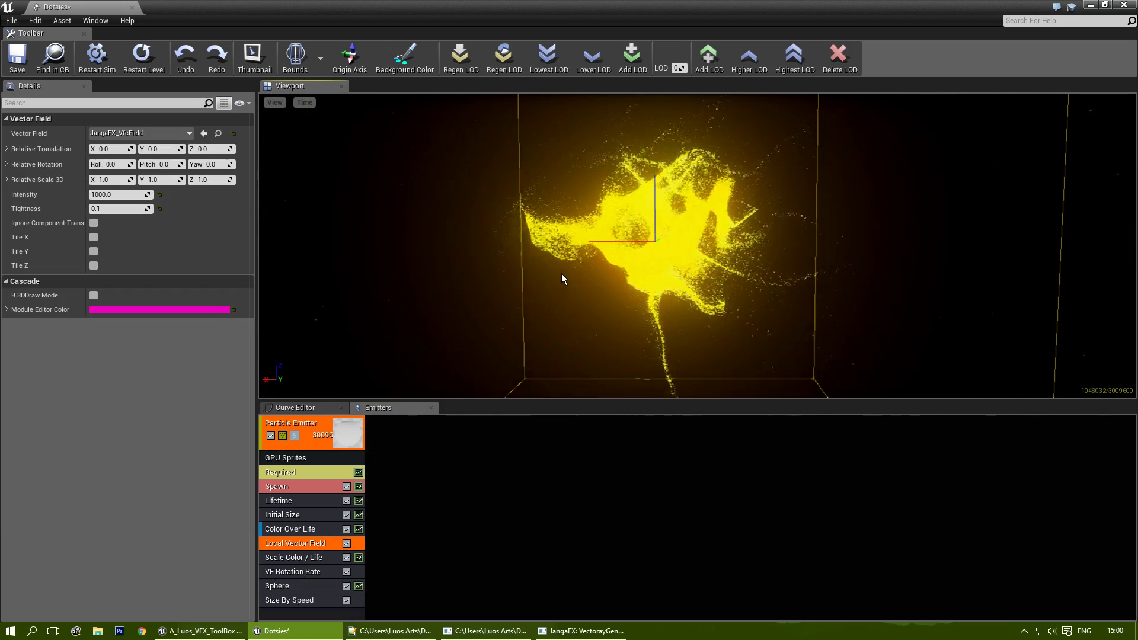
Reimport the JangaFX_VfcField asset from the updated FGA file via the Content Browser.
{"action": "key", "text": "ctrl+b"}
{"action": "right_click", "coordinate": [429, 226]}
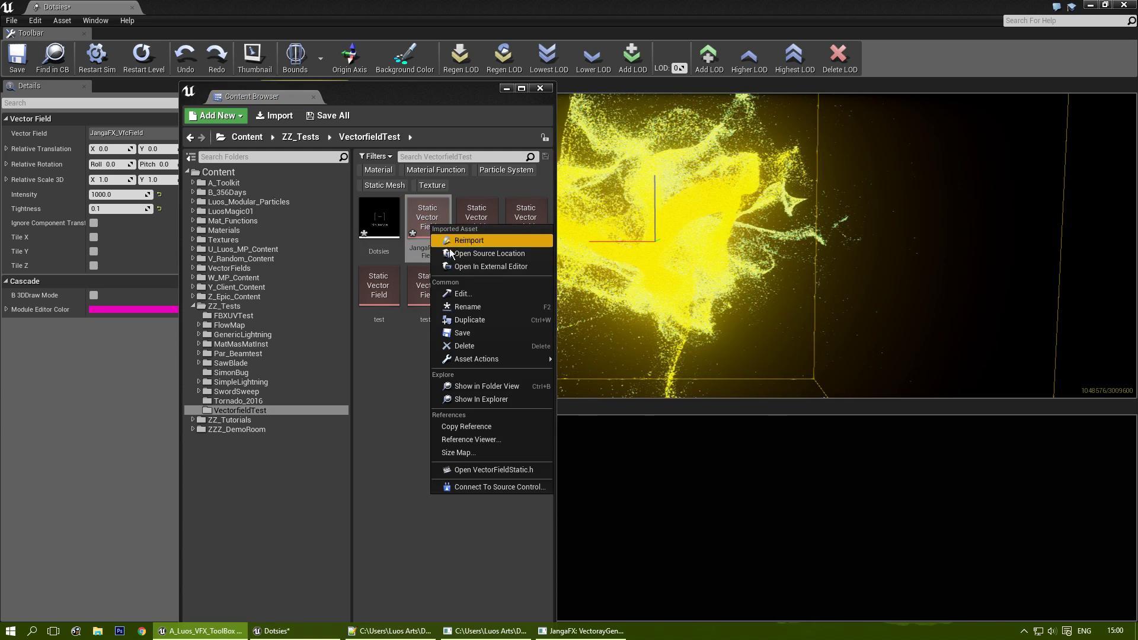
{"action": "left_click", "coordinate": [469, 240]}
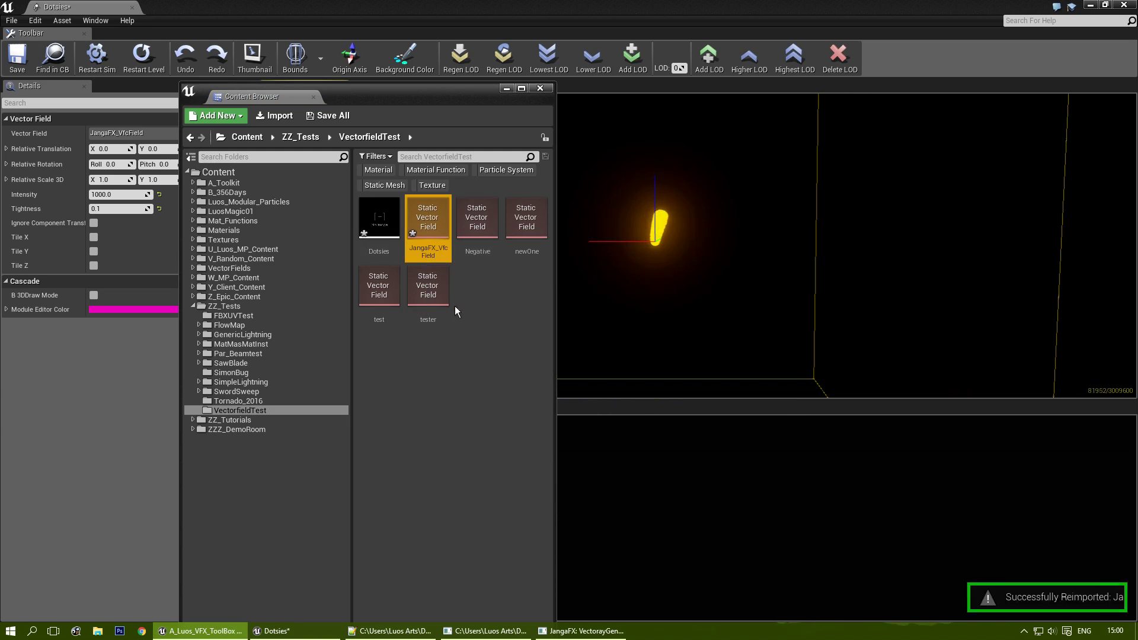
{"action": "left_click", "coordinate": [506, 88]}
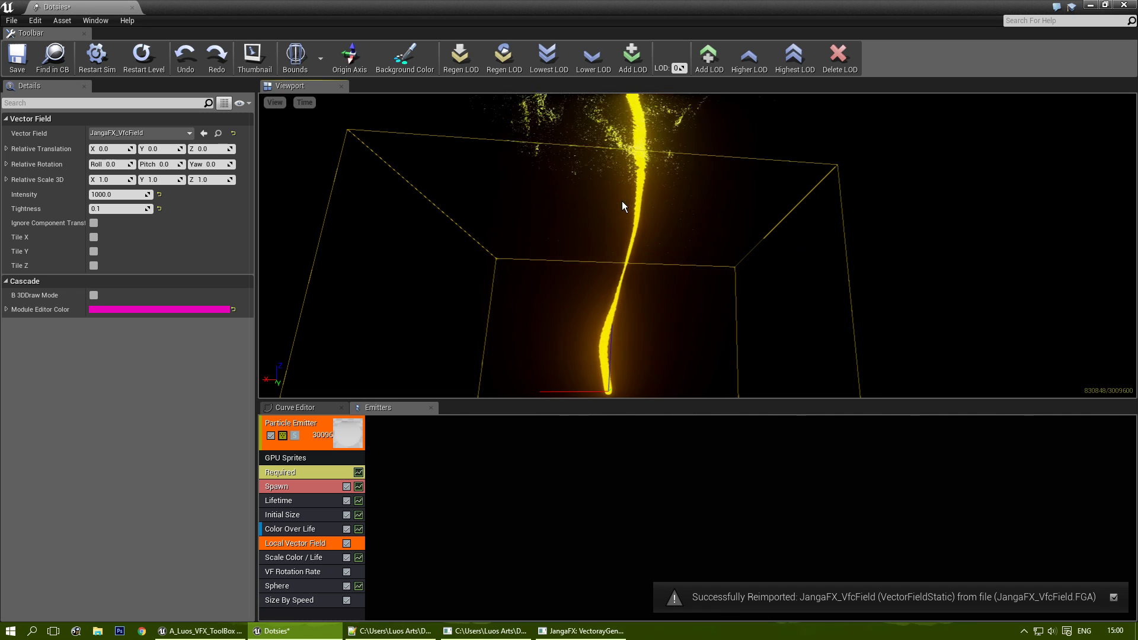